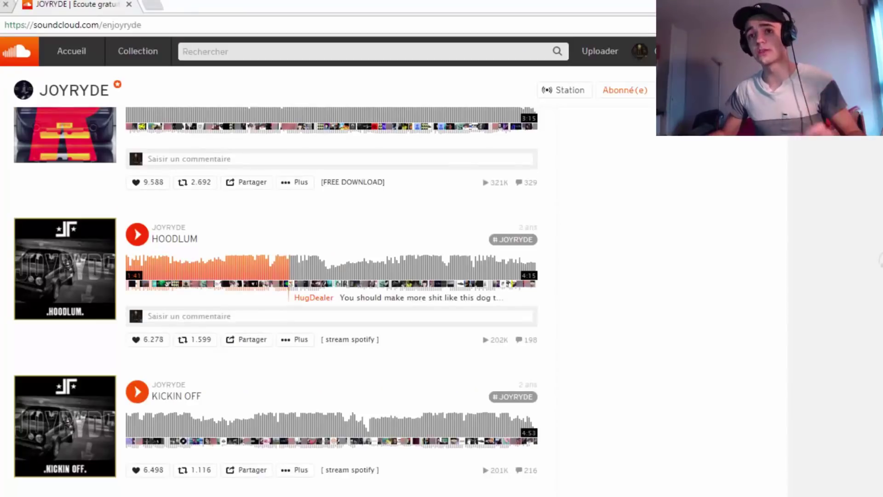
Search YouTube for "old female accapella" and play the FEMALE ACAPELLA VOCALS playlist's first video from 0:17
{"action": "left_click", "coordinate": [59, 4]}
{"action": "type", "text": "ol"}
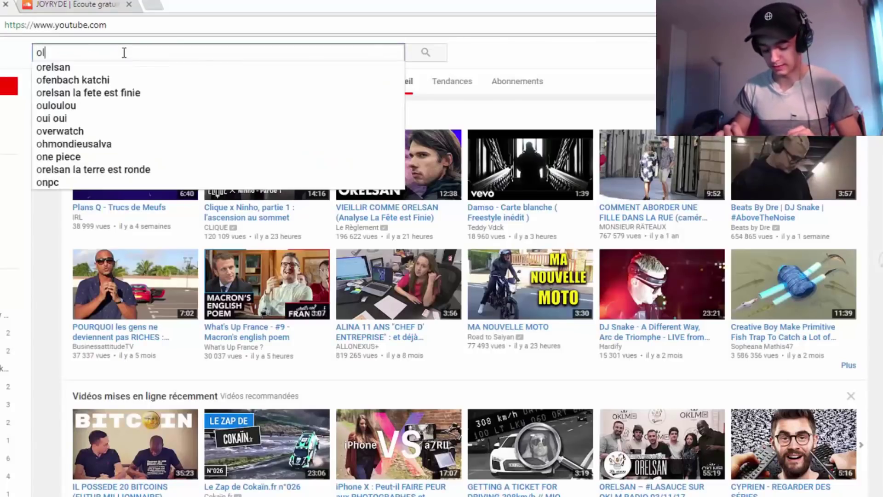
{"action": "type", "text": "d female accapella"}
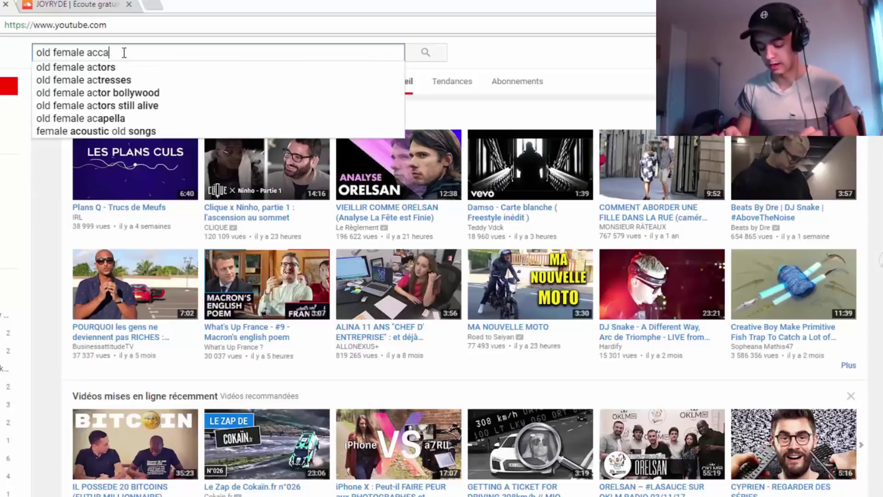
{"action": "key", "text": "Return"}
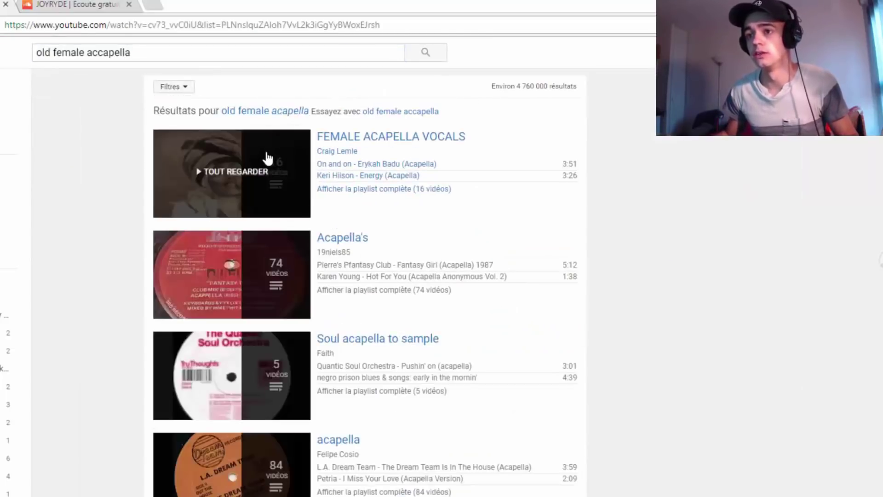
{"action": "left_click", "coordinate": [267, 154]}
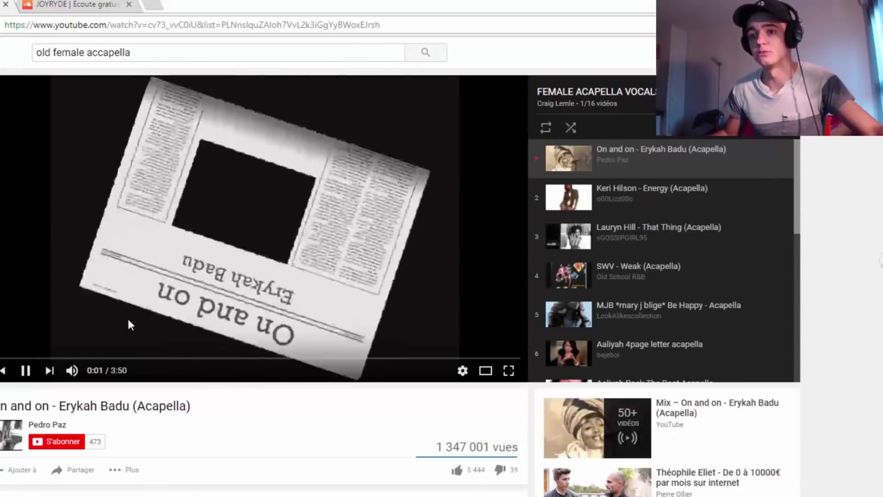
{"action": "left_click", "coordinate": [30, 358]}
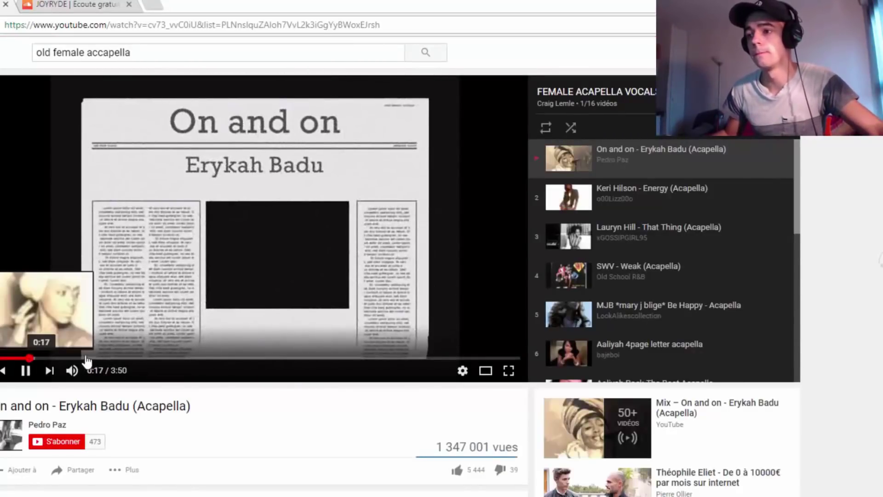
Preview "Mary J Blige - I Can Love You (Acapella)" from the playlist and turn off its annotations
{"action": "scroll", "coordinate": [621, 194], "scroll_direction": "down", "scroll_amount": 1}
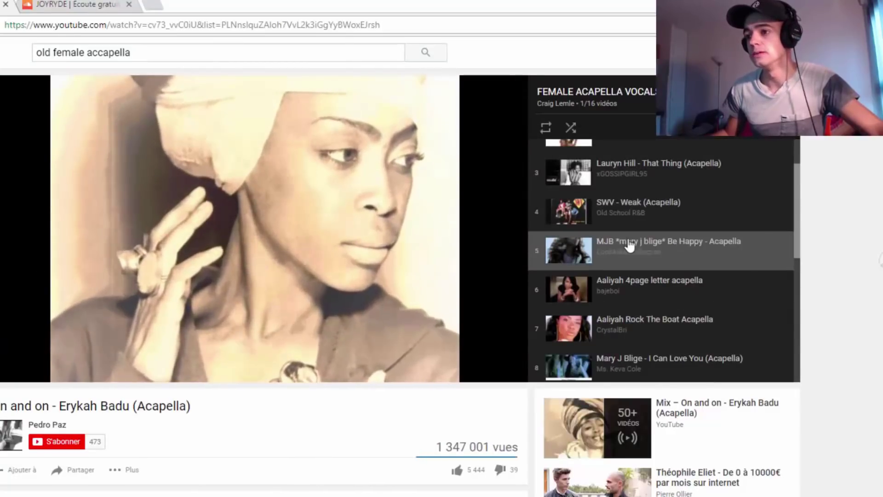
{"action": "scroll", "coordinate": [624, 251], "scroll_direction": "down", "scroll_amount": 2}
{"action": "left_click", "coordinate": [616, 300]}
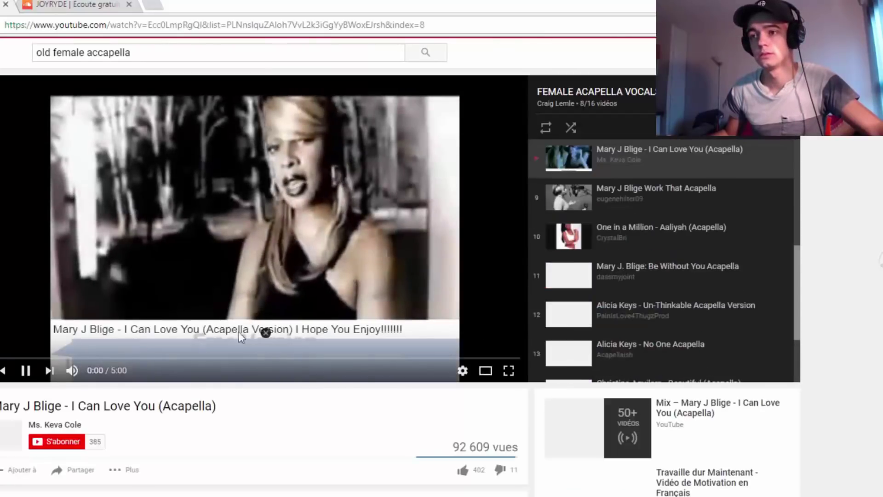
{"action": "left_click", "coordinate": [462, 371]}
{"action": "left_click", "coordinate": [499, 293]}
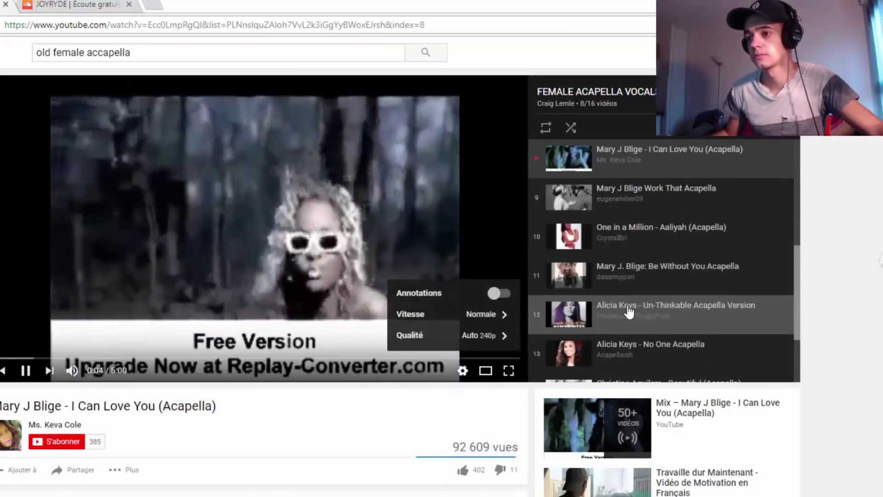
Preview "Alicia Keys - Un-Thinkable Acapella Version" from the playlist while looking through the other tracks
{"action": "left_click", "coordinate": [629, 311]}
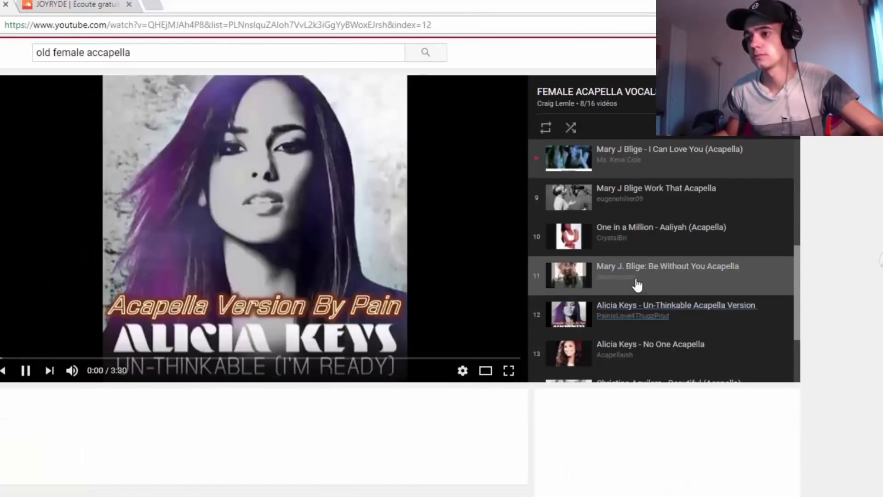
{"action": "scroll", "coordinate": [649, 248], "scroll_direction": "up", "scroll_amount": 3}
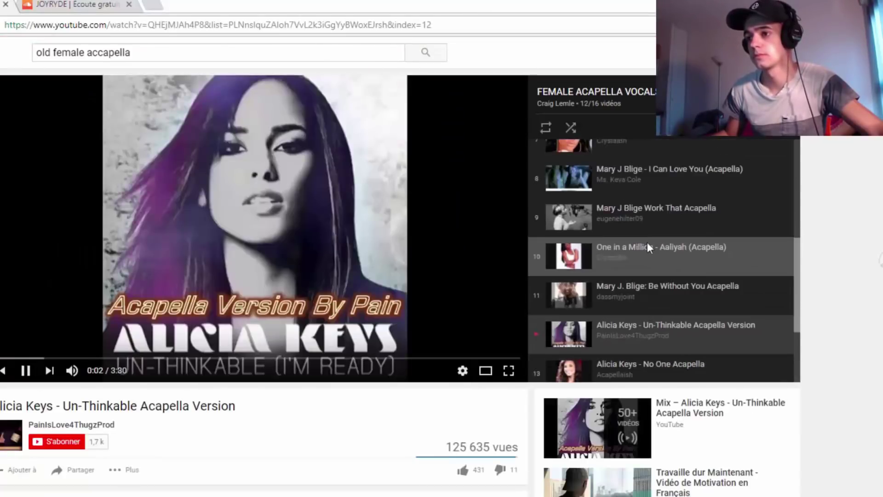
{"action": "scroll", "coordinate": [605, 252], "scroll_direction": "up", "scroll_amount": 2}
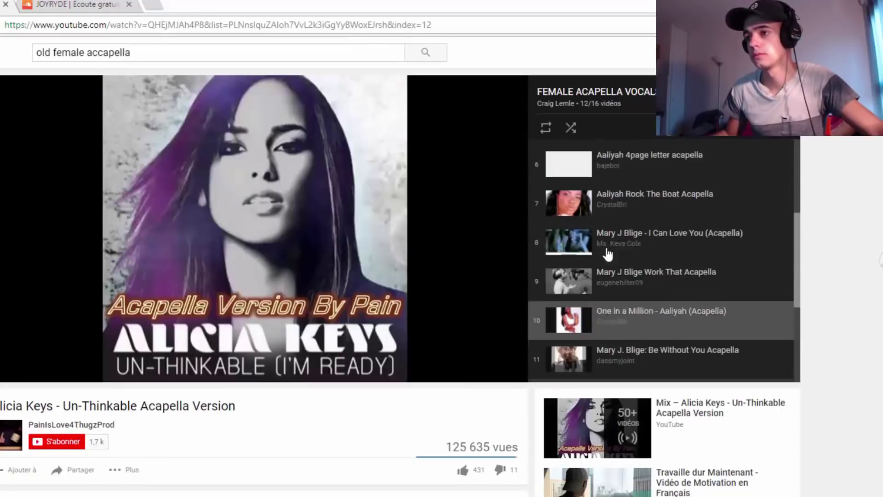
Return to "Mary J Blige - I Can Love You (Acapella)" and play it with annotations off
{"action": "left_click", "coordinate": [612, 246]}
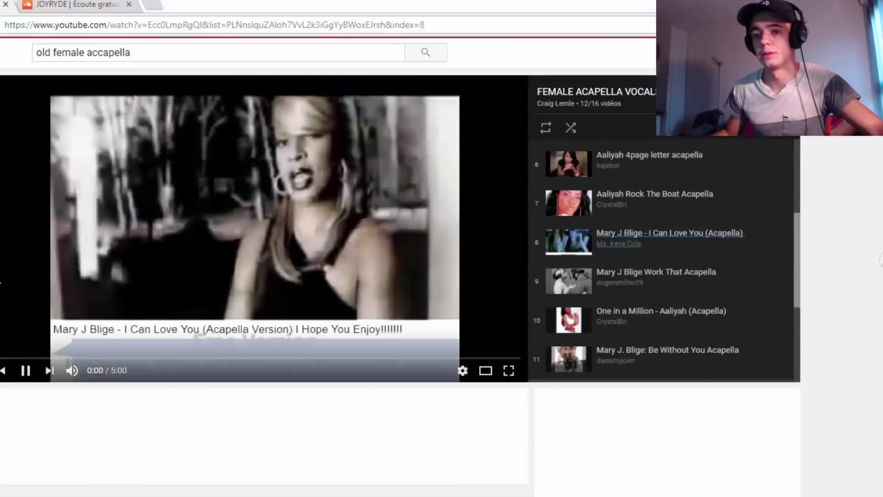
{"action": "left_click", "coordinate": [462, 371]}
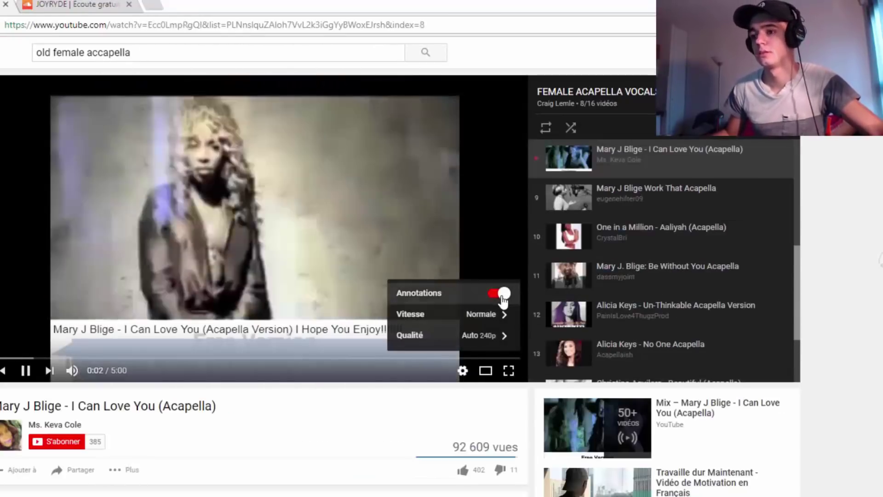
{"action": "left_click", "coordinate": [462, 371]}
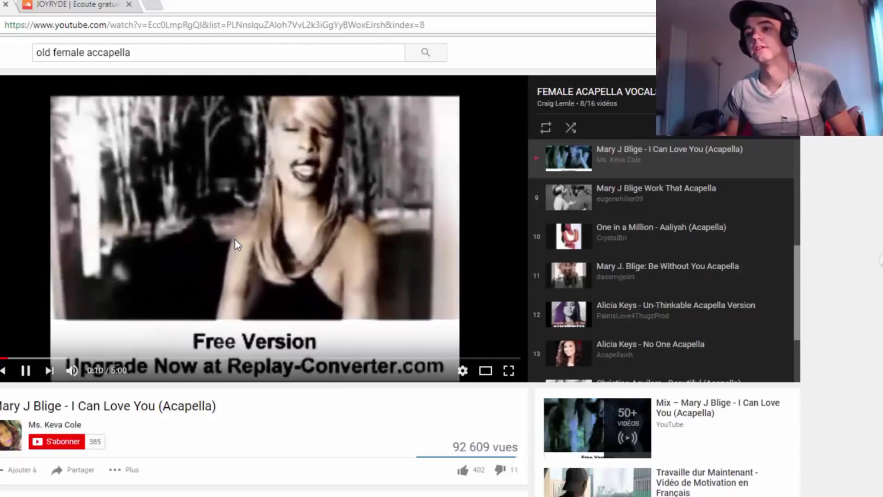
Search Google in a new tab for "convertisseur youtube" and open the telecharger-youtube-mp3.com result
{"action": "left_click", "coordinate": [155, 5]}
{"action": "type", "text": "convertisseu"}
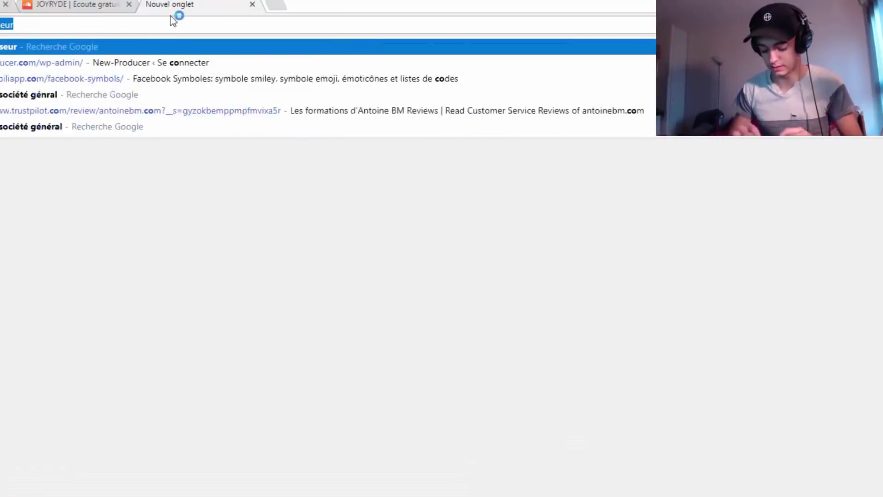
{"action": "type", "text": "r youtube"}
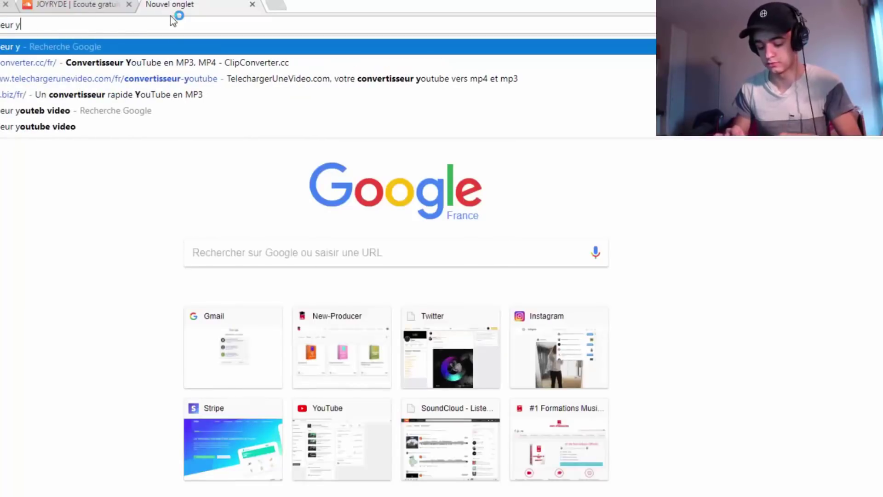
{"action": "key", "text": "Return"}
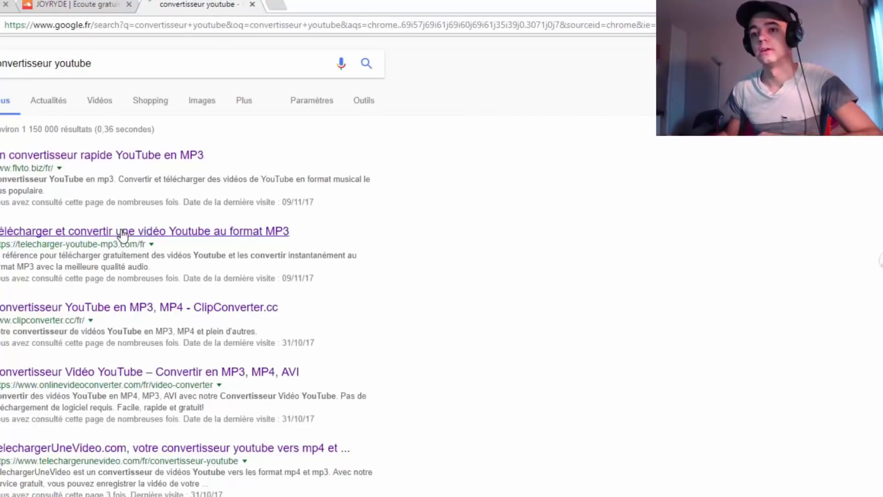
{"action": "left_click", "coordinate": [122, 235]}
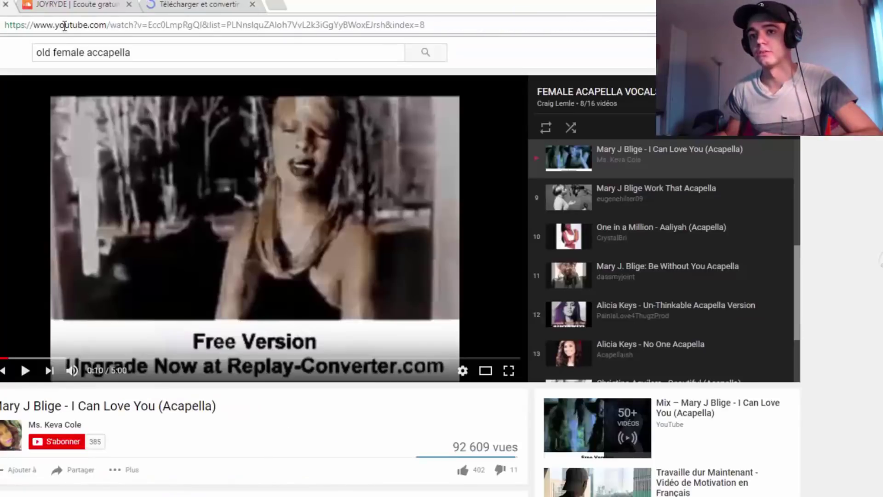
Copy the Mary J Blige video's URL and return to the MP3 converter page
{"action": "left_click", "coordinate": [64, 25]}
{"action": "right_click", "coordinate": [65, 26]}
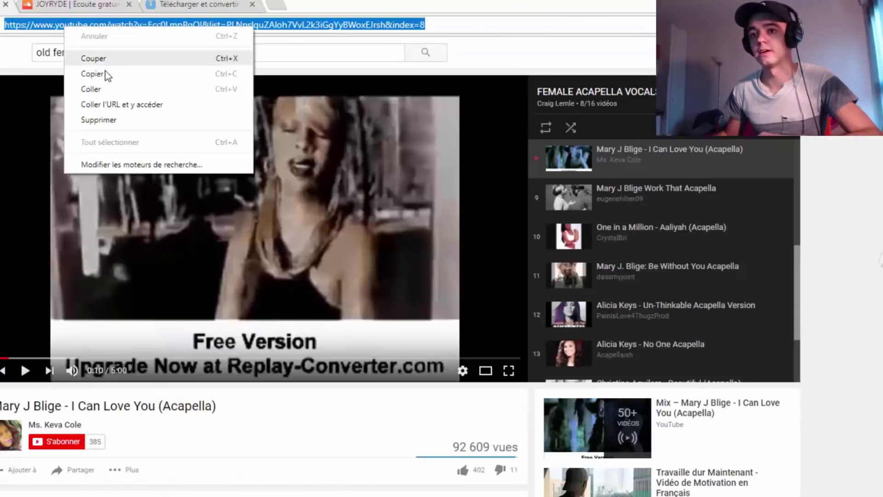
{"action": "left_click", "coordinate": [105, 74]}
{"action": "key", "text": "ctrl+Tab"}
{"action": "left_click", "coordinate": [608, 170]}
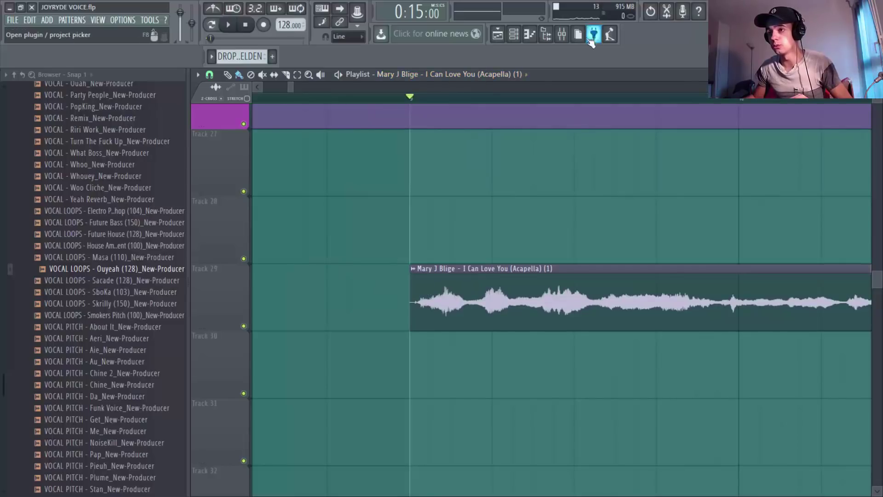
In FL Studio, hide the browser and play the Mary J Blige acapella clip on Track 29 from bar 9
{"action": "left_click", "coordinate": [545, 37]}
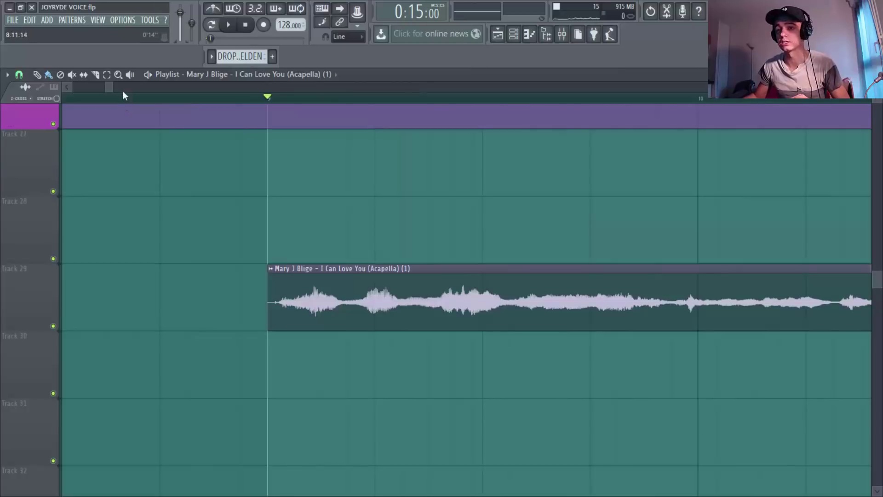
{"action": "left_click_drag", "start_coordinate": [110, 90], "coordinate": [123, 91]}
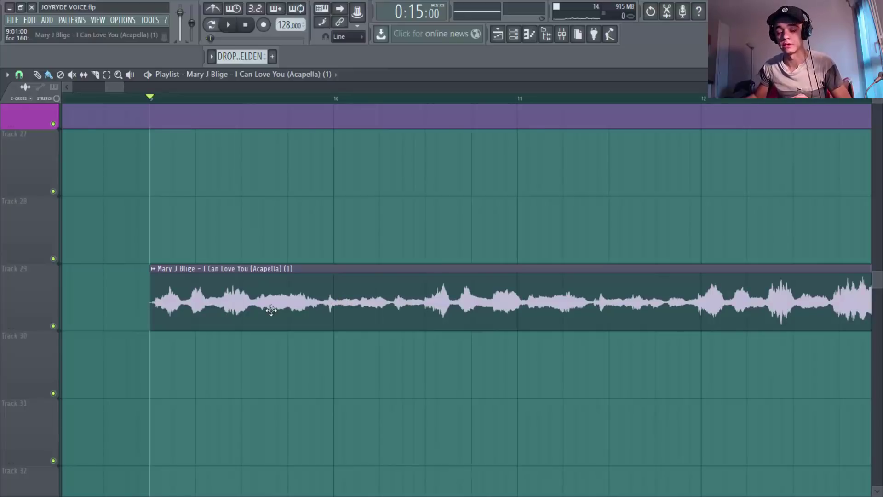
{"action": "key", "text": "space"}
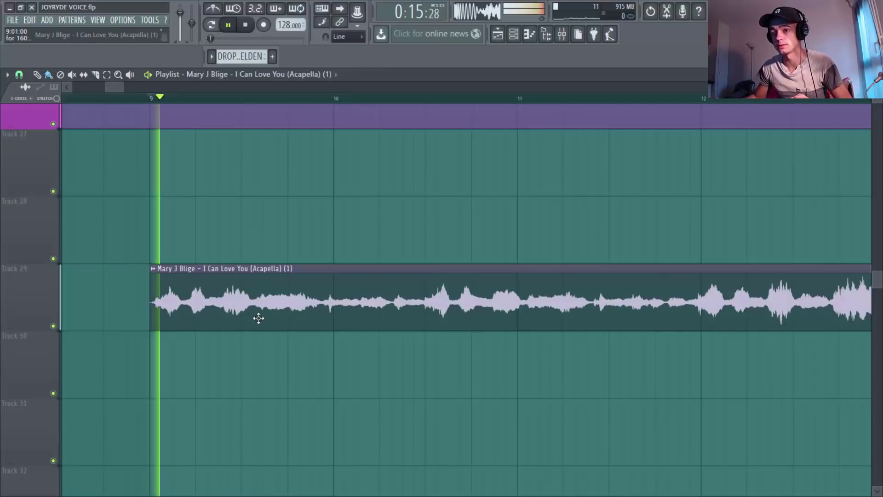
{"action": "key", "text": "space"}
Check the acapella clip's sample settings while it plays, and close them
{"action": "double_click", "coordinate": [287, 284]}
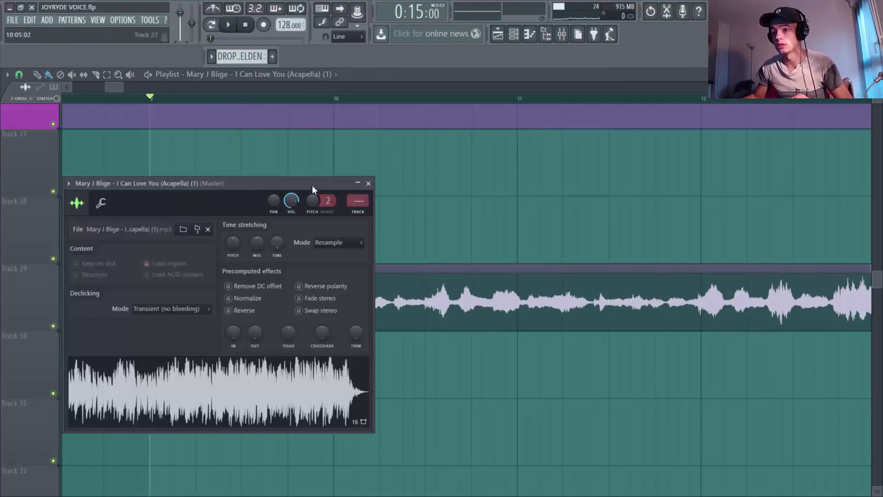
{"action": "key", "text": "space"}
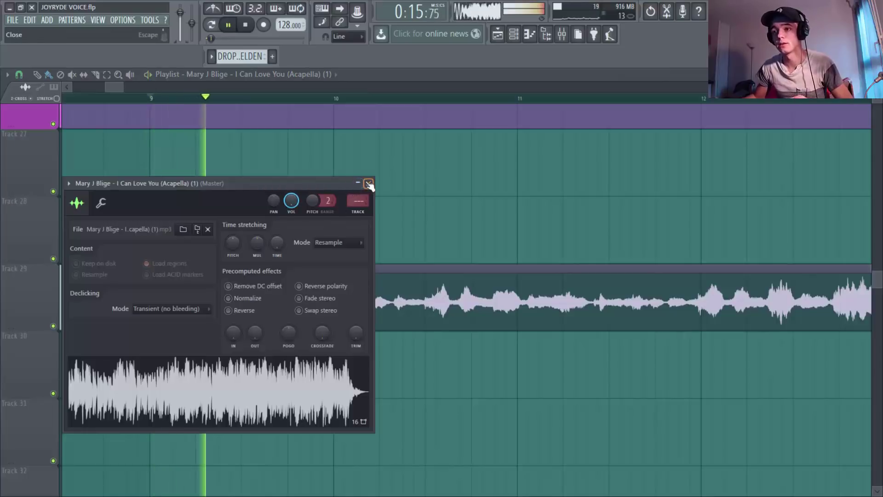
{"action": "left_click", "coordinate": [368, 184]}
{"action": "key", "text": "space"}
Replay the acapella on Track 29 from bar 9 and slice the clip 12 steps in
{"action": "scroll", "coordinate": [279, 293], "scroll_direction": "up", "scroll_amount": 10}
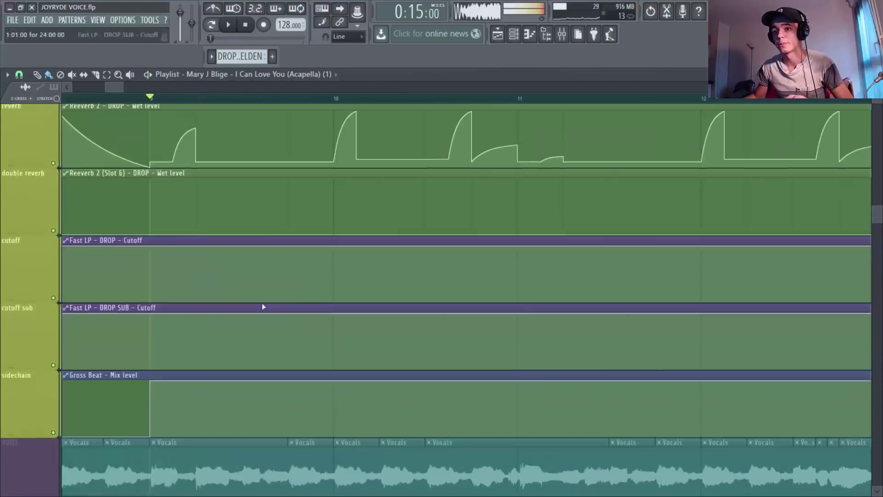
{"action": "scroll", "coordinate": [68, 362], "scroll_direction": "down", "scroll_amount": 1}
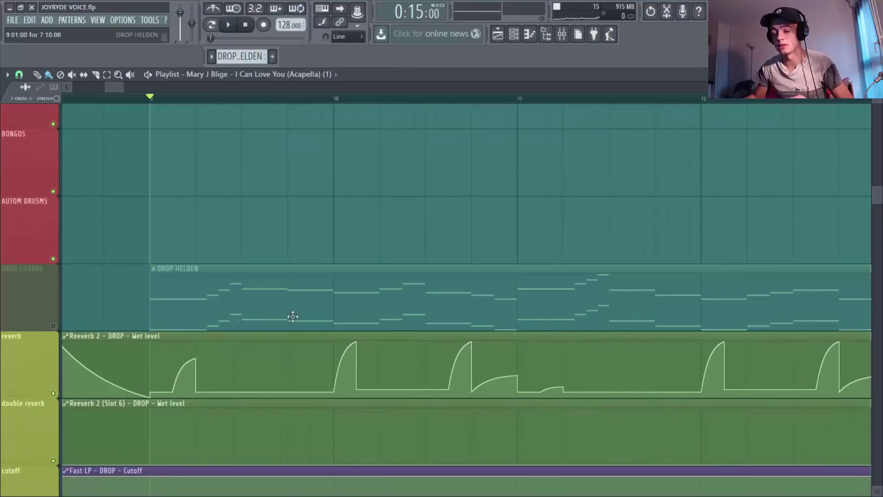
{"action": "scroll", "coordinate": [292, 315], "scroll_direction": "down", "scroll_amount": 10}
{"action": "key", "text": "space"}
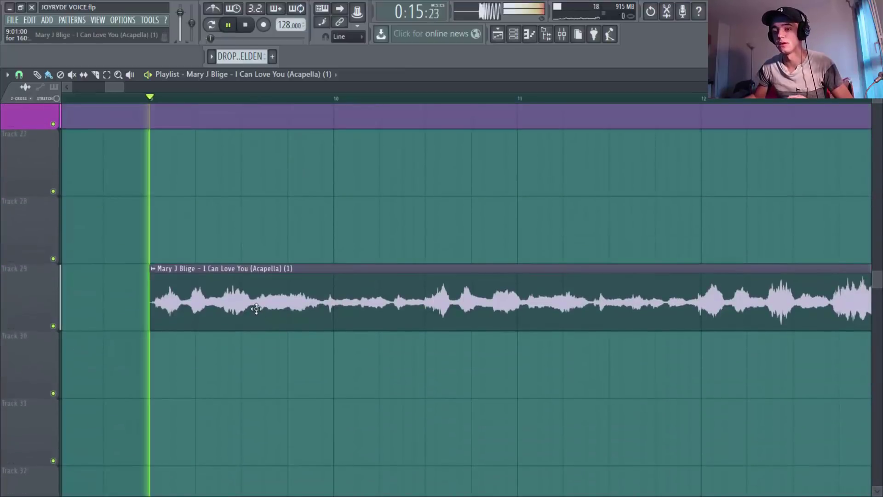
{"action": "key", "text": "space"}
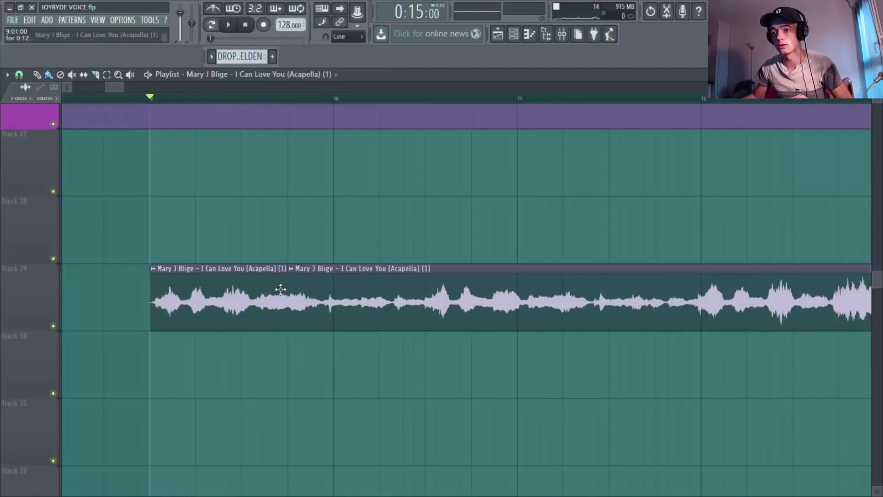
Stretch the first acapella slice down to 8 steps and reset the sample's pitch shift, using Auto stretch mode
{"action": "left_click_drag", "start_coordinate": [285, 291], "coordinate": [242, 299]}
{"action": "double_click", "coordinate": [220, 303]}
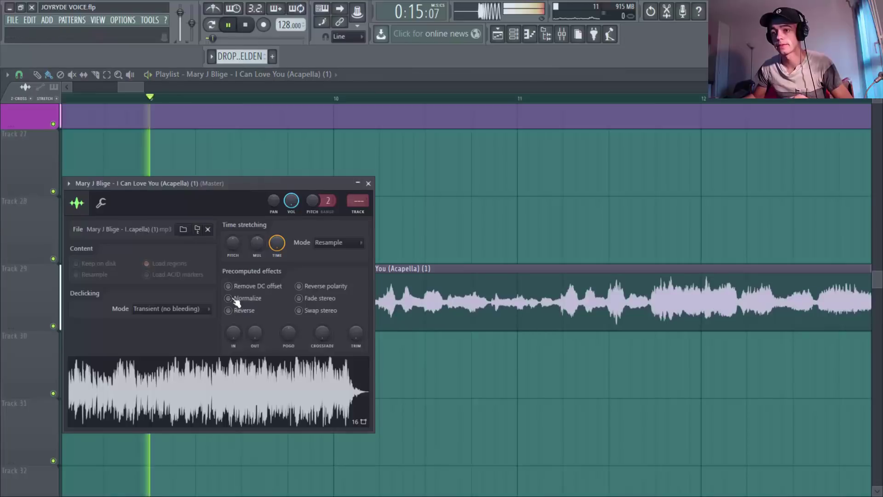
{"action": "right_click", "coordinate": [233, 242]}
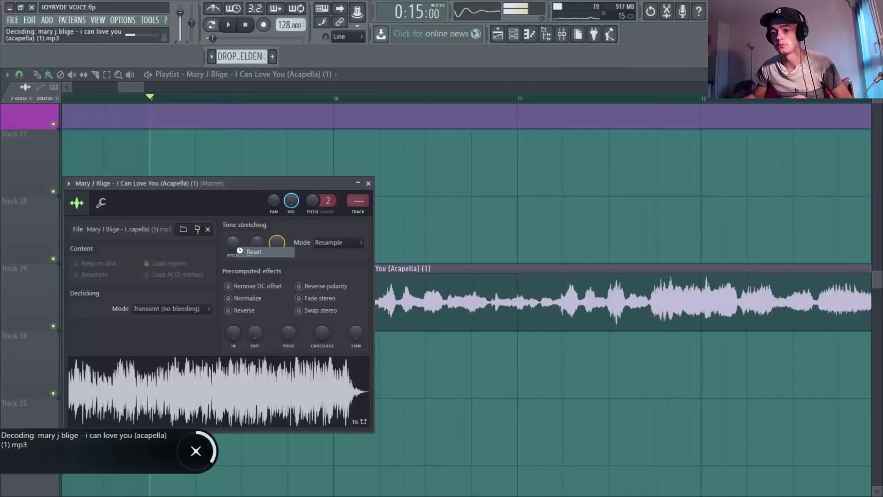
{"action": "left_click", "coordinate": [240, 250]}
{"action": "left_click", "coordinate": [369, 183]}
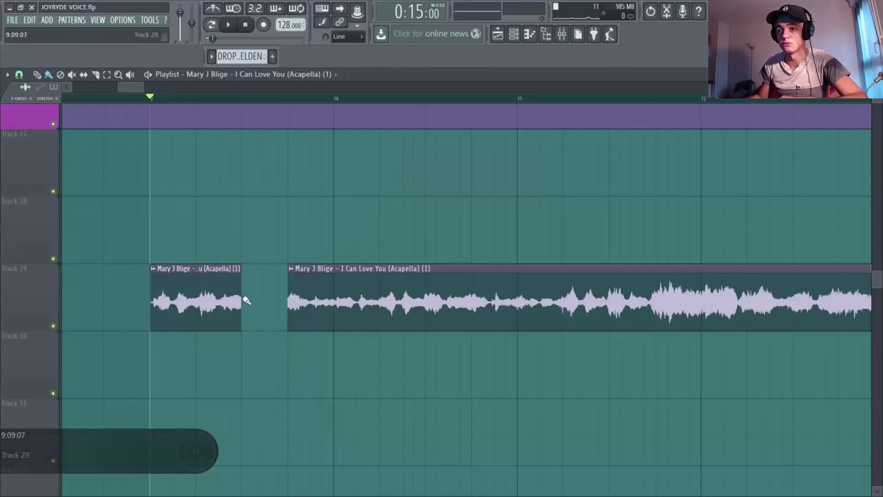
Open the first acapella slice's sample settings and reset the time-stretching pitch shift
{"action": "mouse_move", "coordinate": [247, 300]}
{"action": "left_mouse_down"}
{"action": "mouse_move", "coordinate": [357, 291]}
{"action": "mouse_move", "coordinate": [142, 290]}
{"action": "mouse_move", "coordinate": [239, 299]}
{"action": "left_mouse_up"}
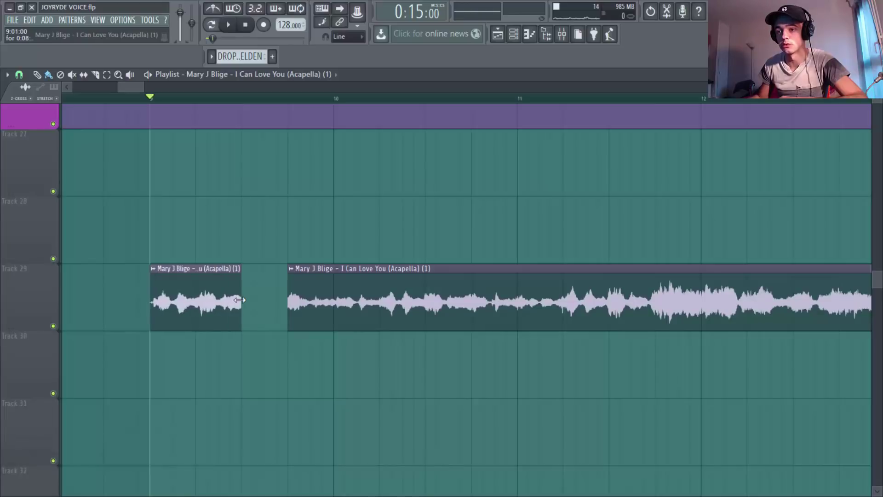
{"action": "double_click", "coordinate": [202, 297]}
{"action": "left_click_drag", "start_coordinate": [240, 184], "coordinate": [543, 227]}
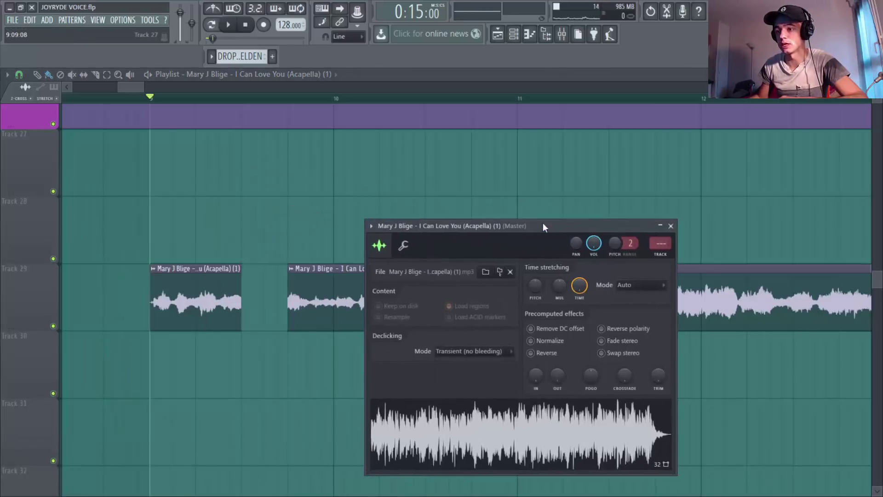
{"action": "right_click", "coordinate": [534, 285]}
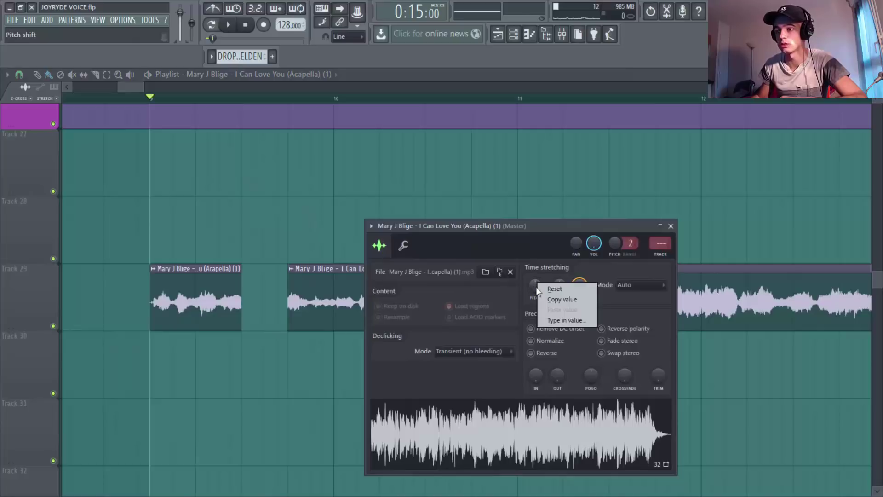
{"action": "left_click", "coordinate": [543, 288]}
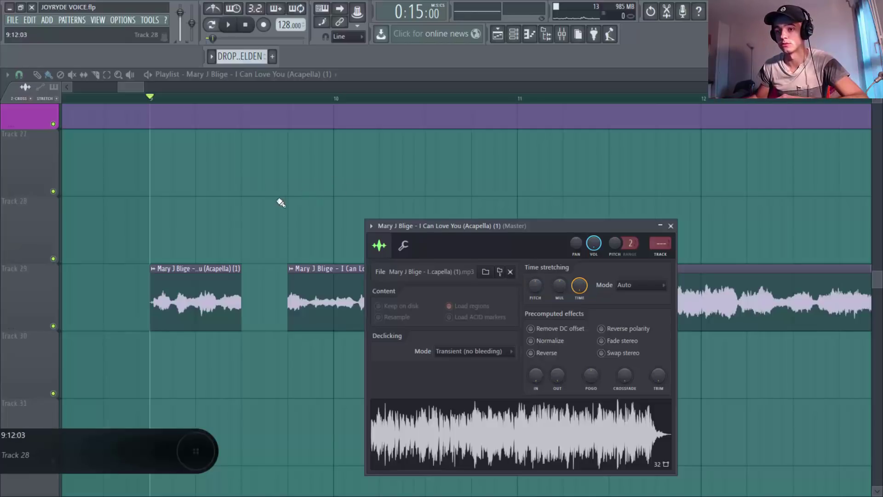
Raise the sample's time-stretching pitch shift, play the slice from bar 9, and close the sample settings
{"action": "key", "text": "space"}
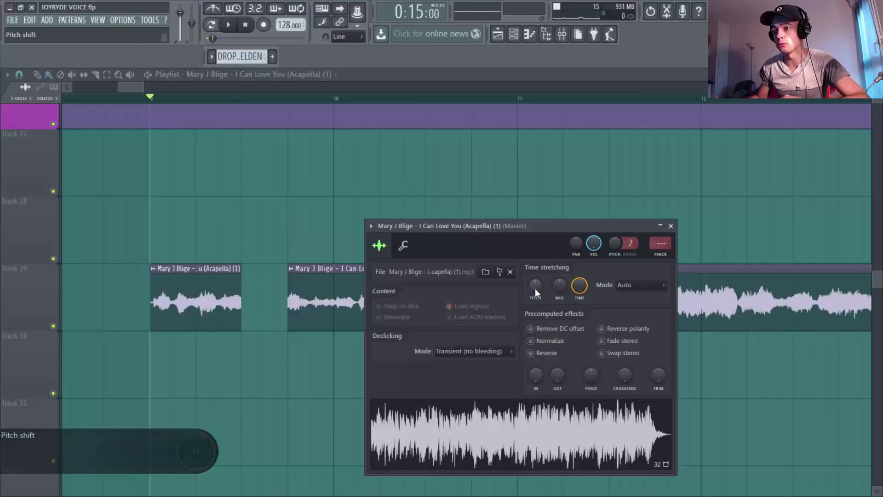
{"action": "left_click_drag", "start_coordinate": [535, 285], "coordinate": [535, 289]}
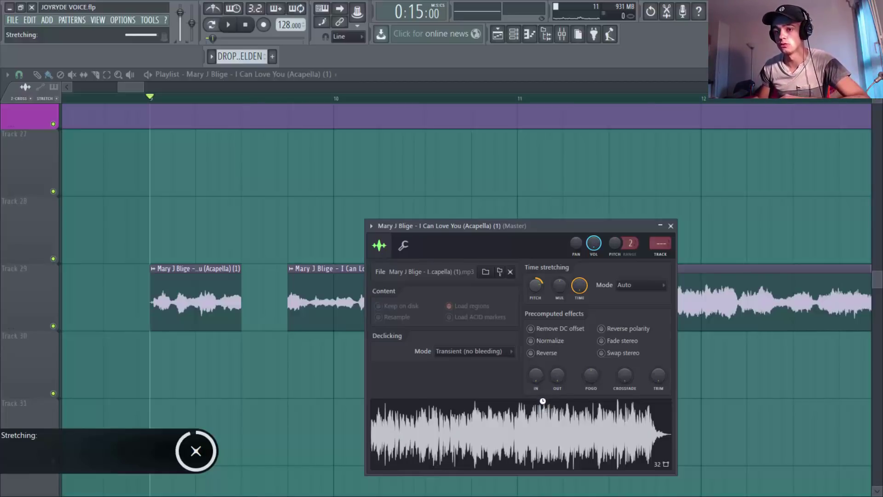
{"action": "key", "text": "space"}
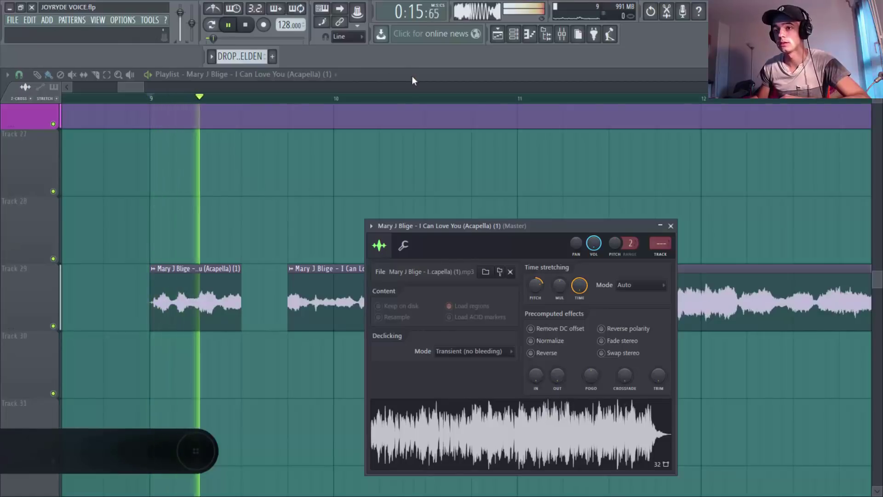
{"action": "key", "text": "Escape"}
{"action": "double_click", "coordinate": [220, 294]}
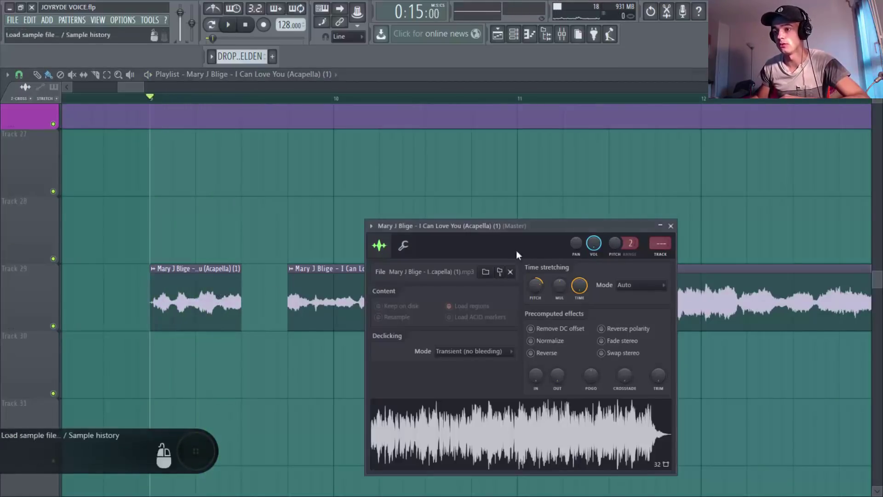
{"action": "left_click", "coordinate": [671, 226]}
Move the long acapella clip on Track 29 to start at step 7 of bar 10 and turn off clip stretching
{"action": "left_click_drag", "start_coordinate": [368, 294], "coordinate": [483, 295]}
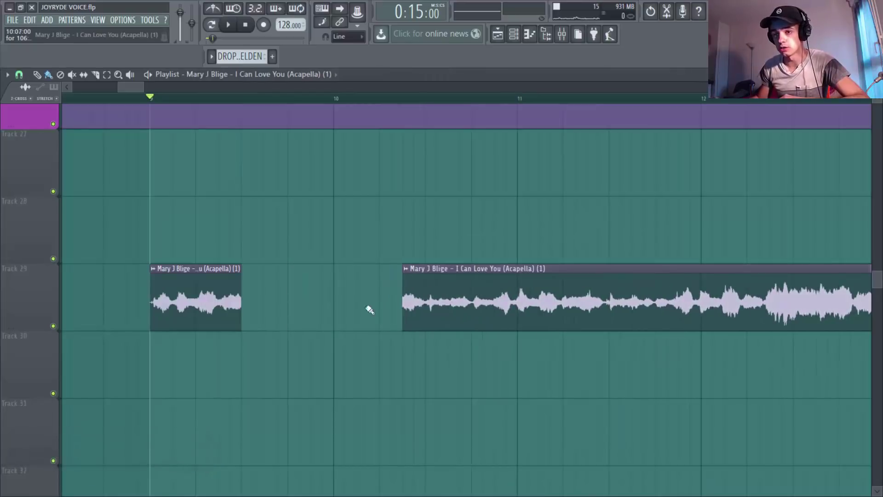
{"action": "left_click_drag", "start_coordinate": [142, 88], "coordinate": [115, 88]}
{"action": "left_click", "coordinate": [57, 99]}
Play the first acapella slice on Track 29 from bar 9 and slice it 6 steps in
{"action": "key", "text": "space"}
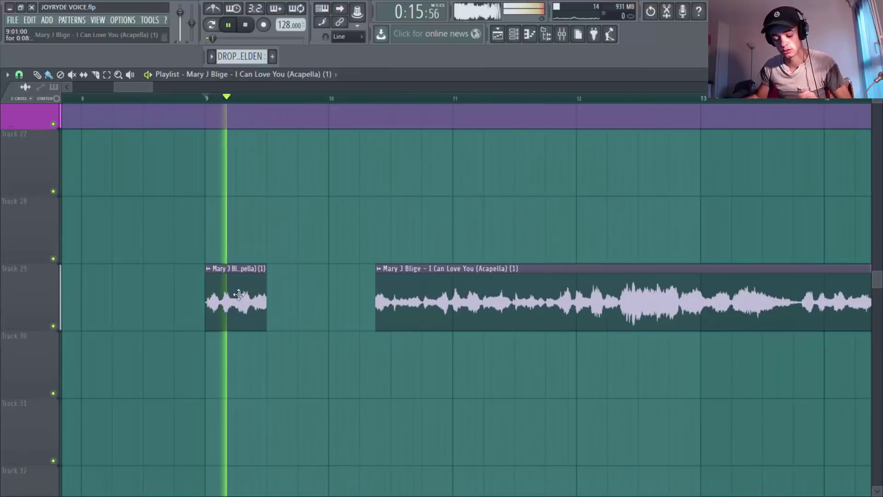
{"action": "left_click_drag", "start_coordinate": [162, 259], "coordinate": [428, 391]}
{"action": "key", "text": "space"}
{"action": "scroll", "coordinate": [385, 221], "scroll_direction": "up", "scroll_amount": 1}
{"action": "key", "text": "space"}
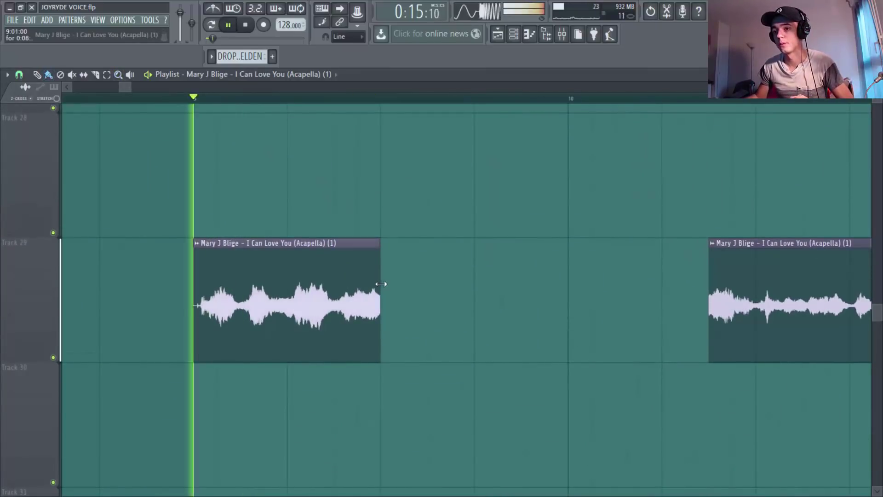
{"action": "mouse_move", "coordinate": [380, 278]}
{"action": "left_mouse_down"}
{"action": "mouse_move", "coordinate": [441, 276]}
{"action": "mouse_move", "coordinate": [387, 290]}
{"action": "left_mouse_up"}
{"action": "key", "text": "space"}
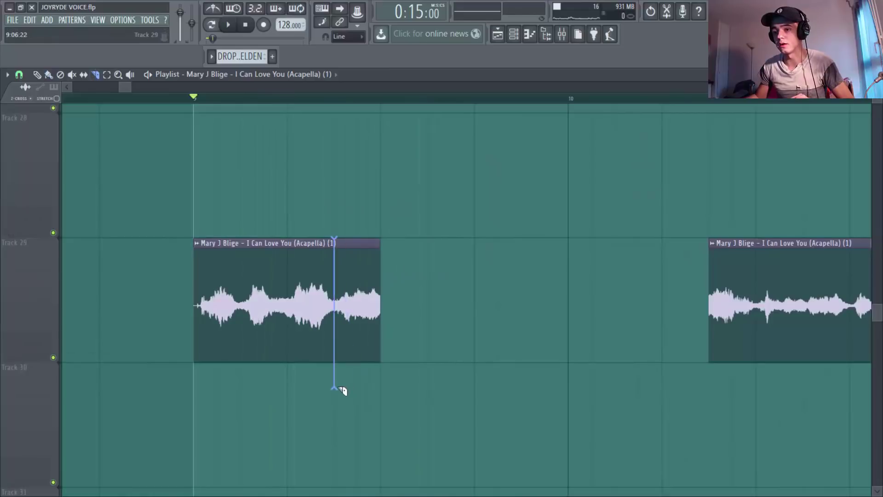
Place six back-to-back copies of the slice's 2-step tail on Track 30 from step 9 of bar 9, and play them
{"action": "left_click_drag", "start_coordinate": [389, 383], "coordinate": [649, 382]}
{"action": "key", "text": "space"}
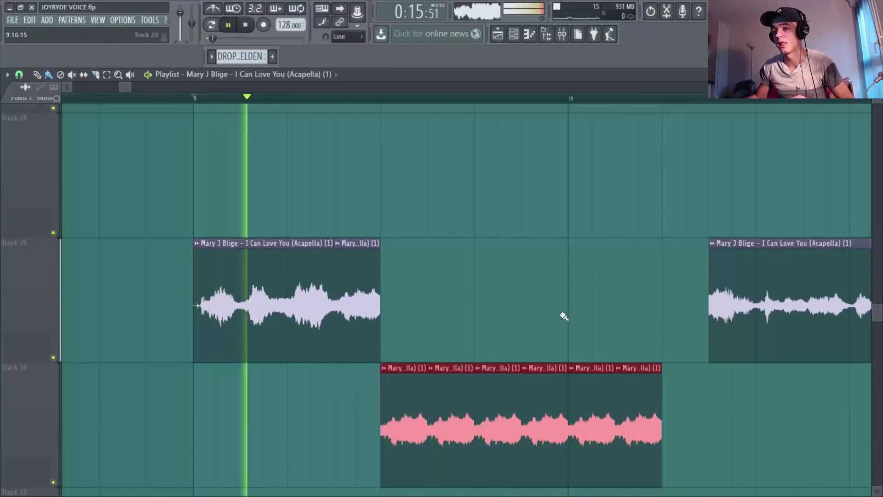
{"action": "scroll", "coordinate": [562, 316], "scroll_direction": "down", "scroll_amount": 1}
{"action": "key", "text": "space"}
Replace the short repeats on Track 30 with three back-to-back copies lengthened to 4 steps each
{"action": "left_click_drag", "start_coordinate": [460, 301], "coordinate": [650, 299]}
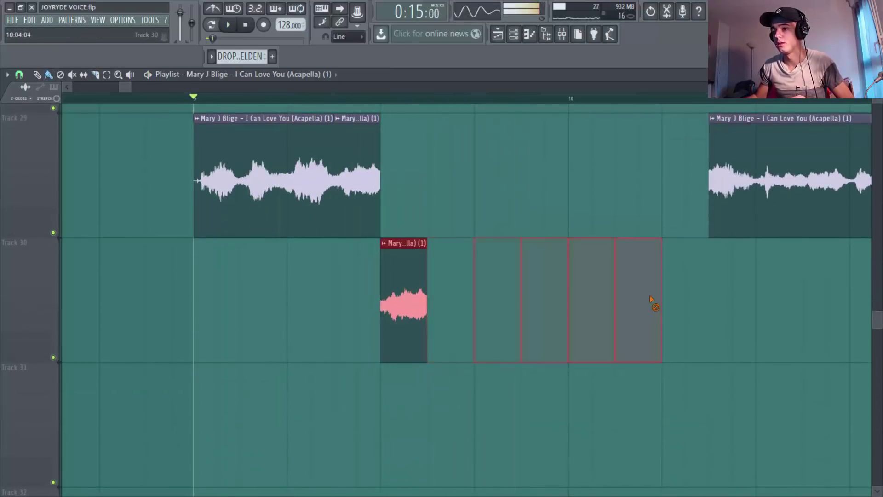
{"action": "key", "text": "space"}
{"action": "left_click_drag", "start_coordinate": [457, 301], "coordinate": [644, 299]}
{"action": "left_click", "coordinate": [499, 300]}
{"action": "right_click", "coordinate": [499, 301]}
{"action": "key", "text": "space"}
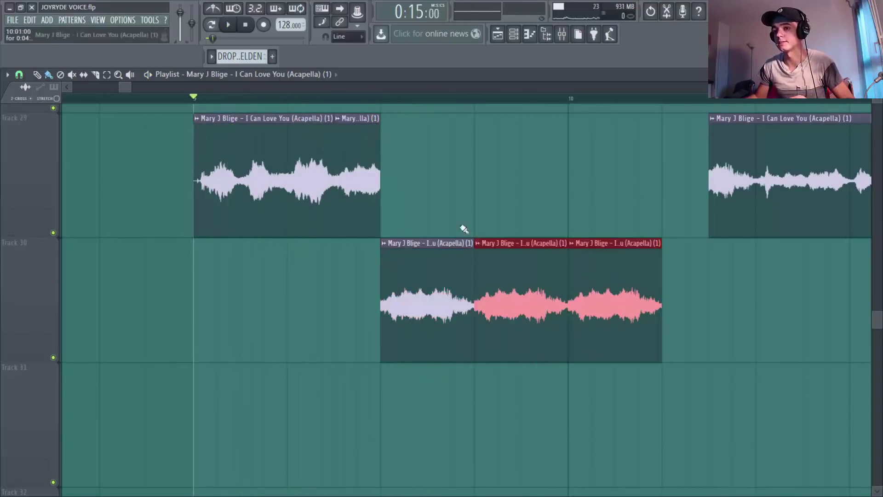
Add a fourth 4-step repeat on Track 30 and move the long acapella clip to start at step 14 of bar 10
{"action": "key", "text": "space"}
{"action": "left_click_drag", "start_coordinate": [141, 89], "coordinate": [158, 89]}
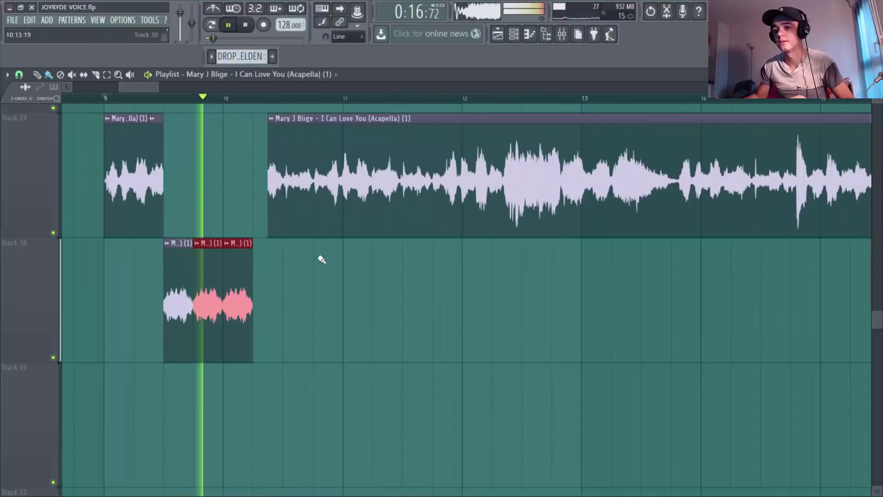
{"action": "key", "text": "space"}
{"action": "left_click", "coordinate": [262, 275]}
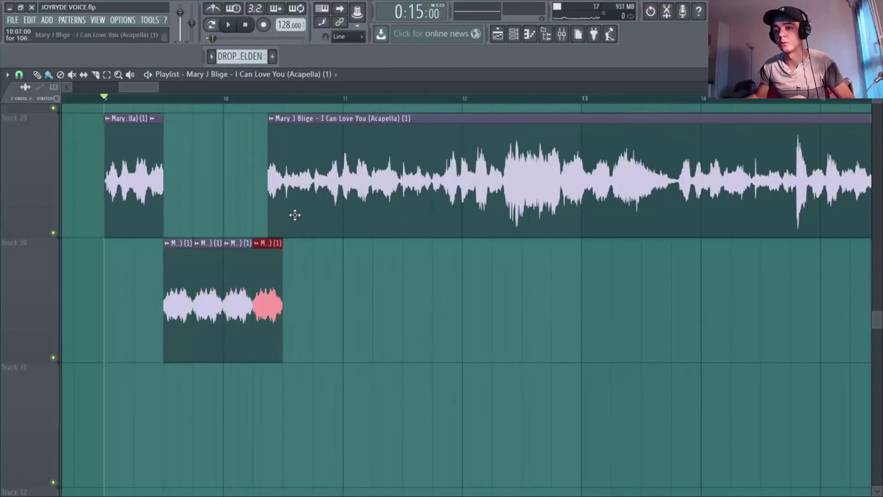
{"action": "left_click_drag", "start_coordinate": [294, 213], "coordinate": [349, 211]}
{"action": "key", "text": "space"}
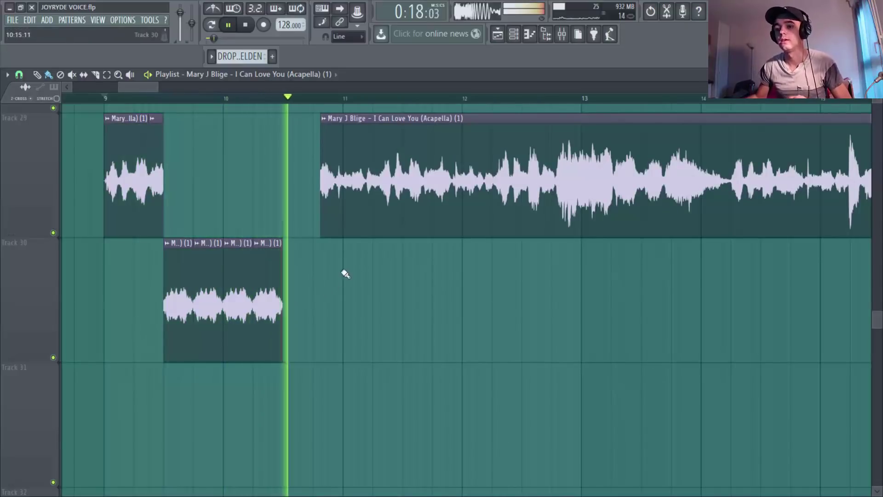
{"action": "key", "text": "space"}
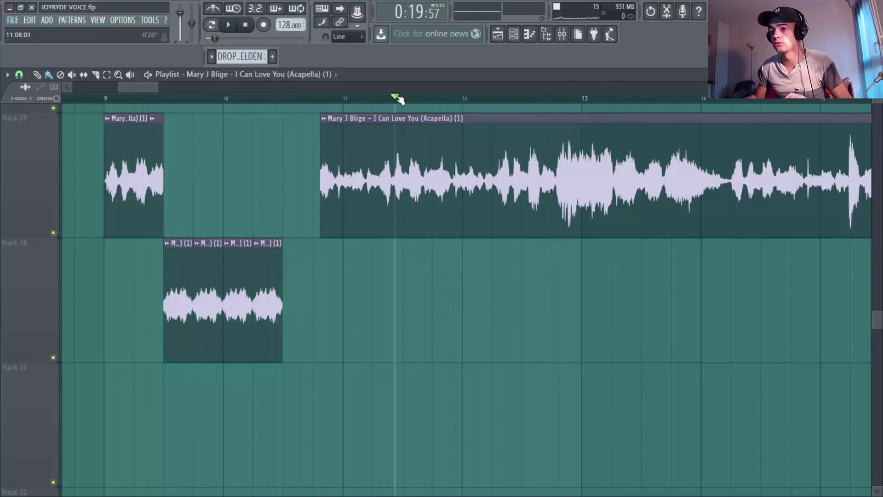
Audition the long acapella clip between bars 11 and 13, and slice it just before the loud phrase ahead of bar 13
{"action": "key", "text": "space"}
{"action": "key", "text": "space"}
{"action": "scroll", "coordinate": [158, 87], "scroll_direction": "right", "scroll_amount": 4}
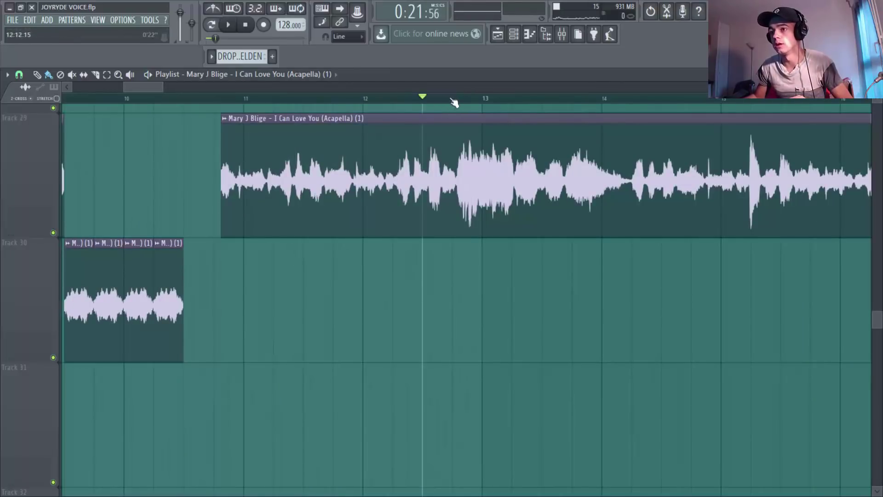
{"action": "key", "text": "space"}
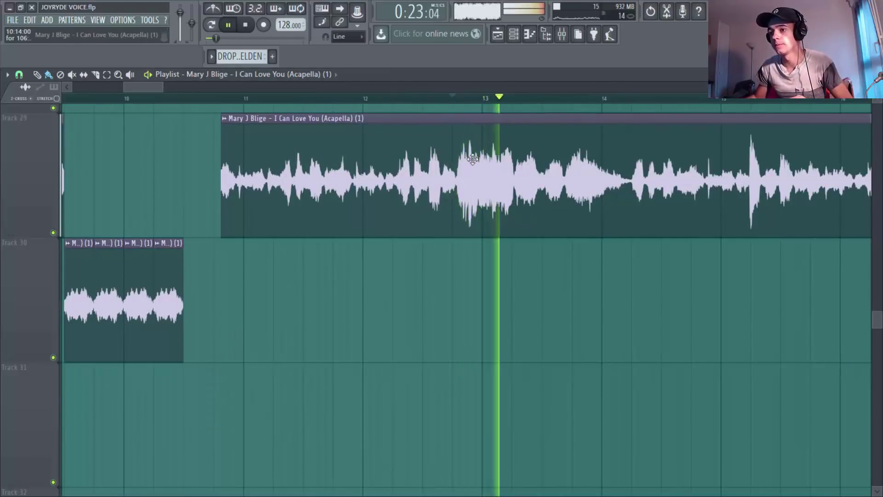
{"action": "key", "text": "space"}
{"action": "key", "text": "c"}
{"action": "left_click_drag", "start_coordinate": [433, 141], "coordinate": [506, 226]}
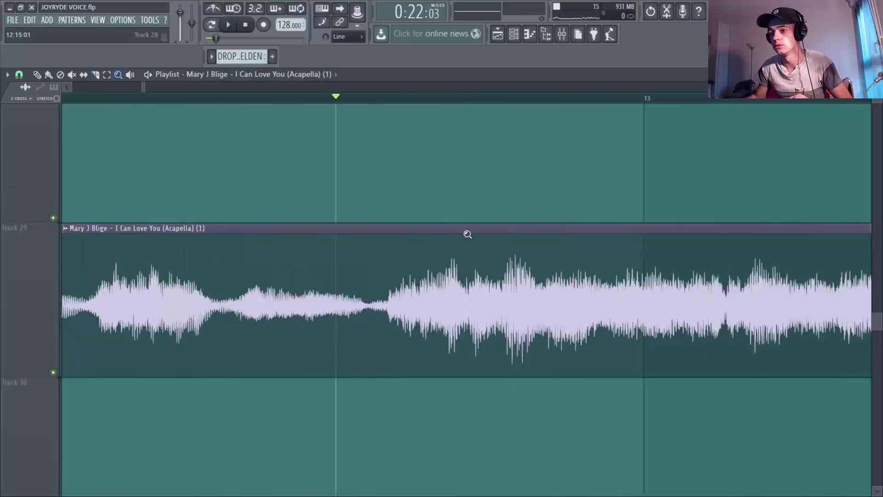
{"action": "key", "text": "c"}
{"action": "left_click_drag", "start_coordinate": [358, 395], "coordinate": [358, 396]}
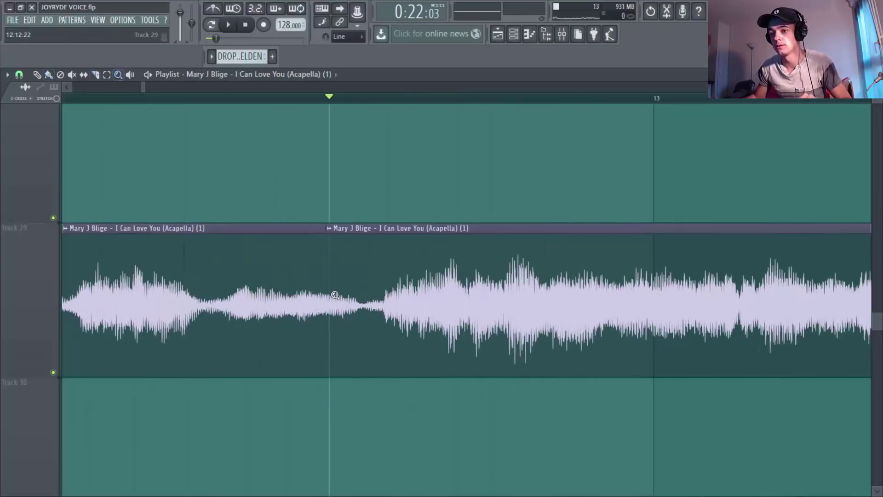
Slice the long acapella clip again shortly after bar 13, isolating a phrase about 9 steps long
{"action": "right_click", "coordinate": [345, 295]}
{"action": "left_click_drag", "start_coordinate": [120, 414], "coordinate": [203, 443]}
{"action": "left_click_drag", "start_coordinate": [409, 272], "coordinate": [548, 304]}
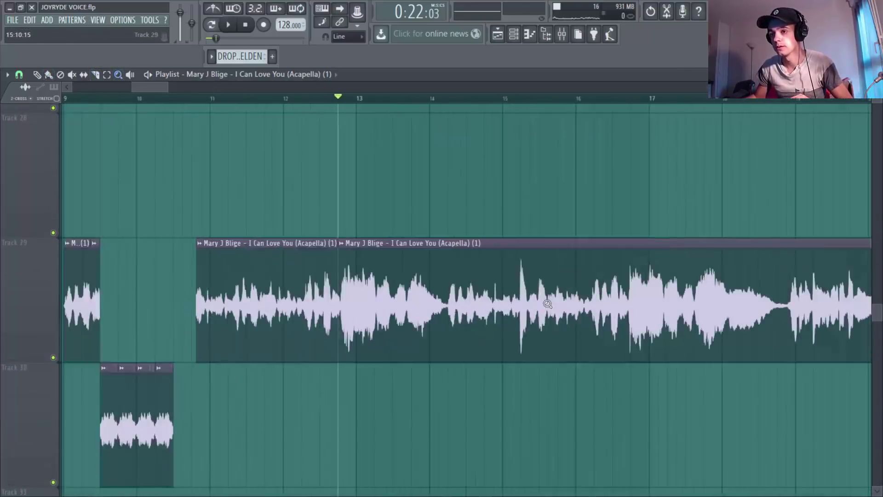
{"action": "left_click", "coordinate": [431, 301]}
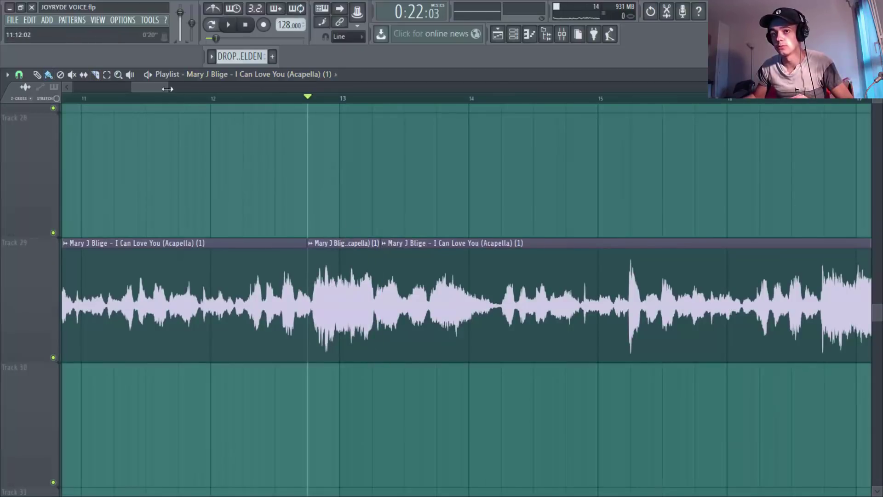
Place a copy of the isolated phrase on Track 31 at step 9 of bar 10 and play it from the last repeats
{"action": "left_click_drag", "start_coordinate": [164, 89], "coordinate": [150, 95]}
{"action": "scroll", "coordinate": [365, 262], "scroll_direction": "down", "scroll_amount": 1}
{"action": "left_click_drag", "start_coordinate": [366, 294], "coordinate": [357, 456]}
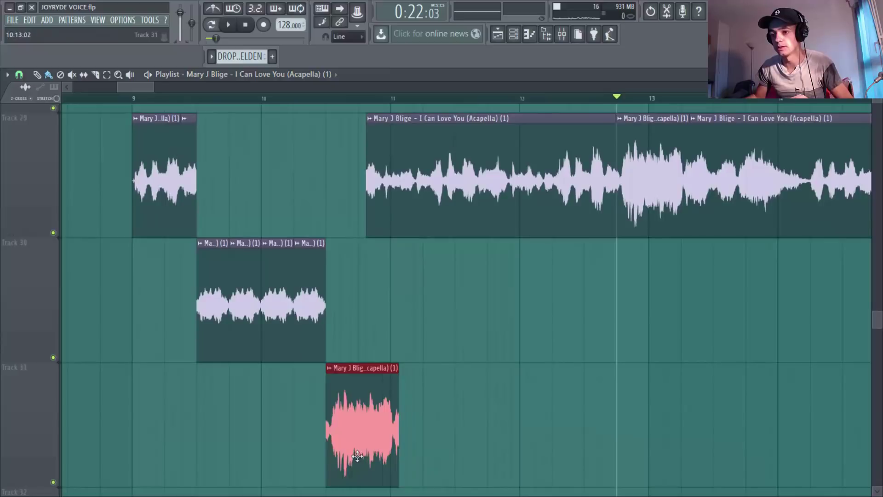
{"action": "left_click", "coordinate": [293, 98]}
{"action": "scroll", "coordinate": [358, 313], "scroll_direction": "down", "scroll_amount": 1}
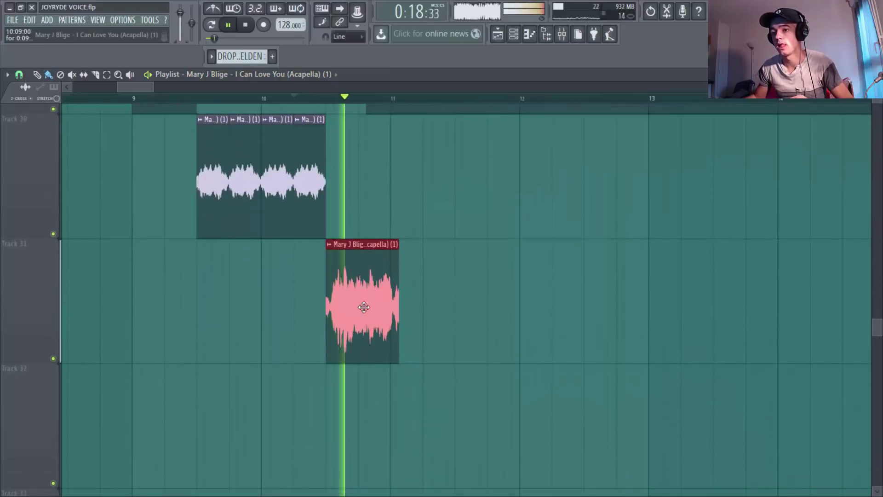
Move the leftover clip ahead of the isolated phrase to Track 30 around step 10 of bar 12, and replay the arrangement from bar 9
{"action": "scroll", "coordinate": [396, 253], "scroll_direction": "up", "scroll_amount": 1}
{"action": "left_click_drag", "start_coordinate": [416, 202], "coordinate": [642, 301]}
{"action": "key", "text": "space"}
{"action": "left_click", "coordinate": [135, 97]}
{"action": "key", "text": "space"}
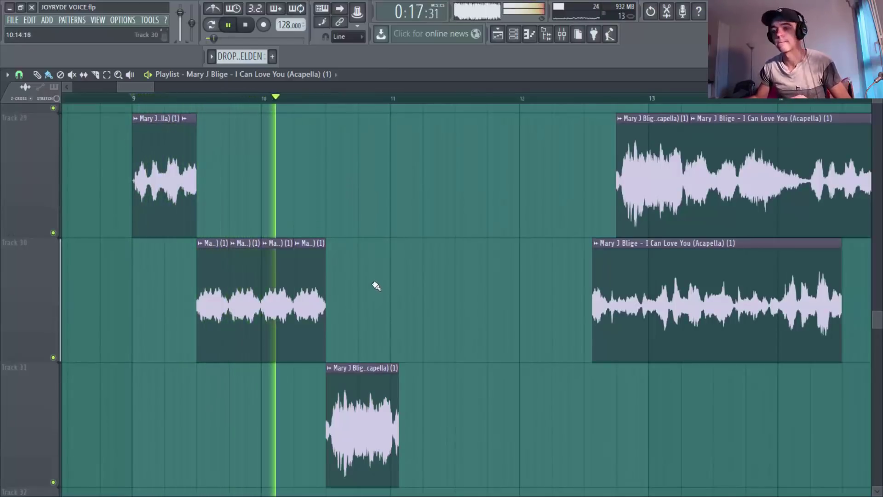
{"action": "scroll", "coordinate": [381, 285], "scroll_direction": "down", "scroll_amount": 1}
{"action": "key", "text": "space"}
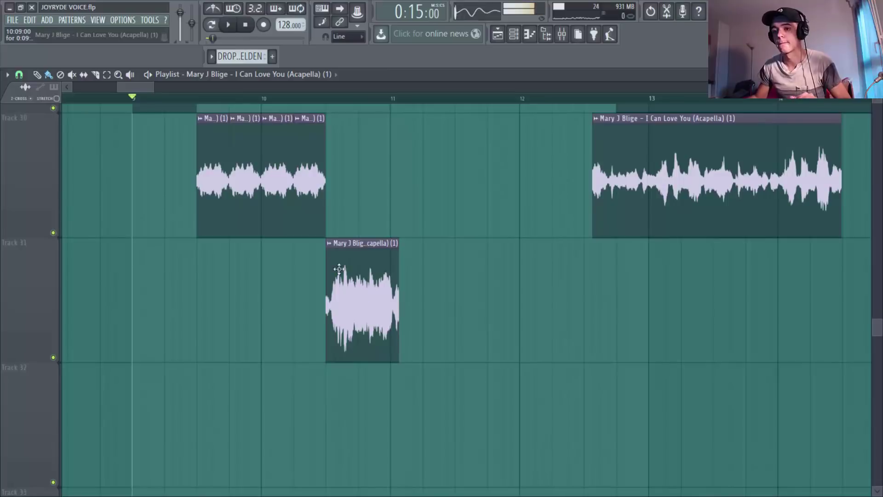
Trim the quiet start off the Track 31 phrase, align it to step 9 of bar 10, and play it
{"action": "left_click_drag", "start_coordinate": [340, 272], "coordinate": [301, 256]}
{"action": "key", "text": "b"}
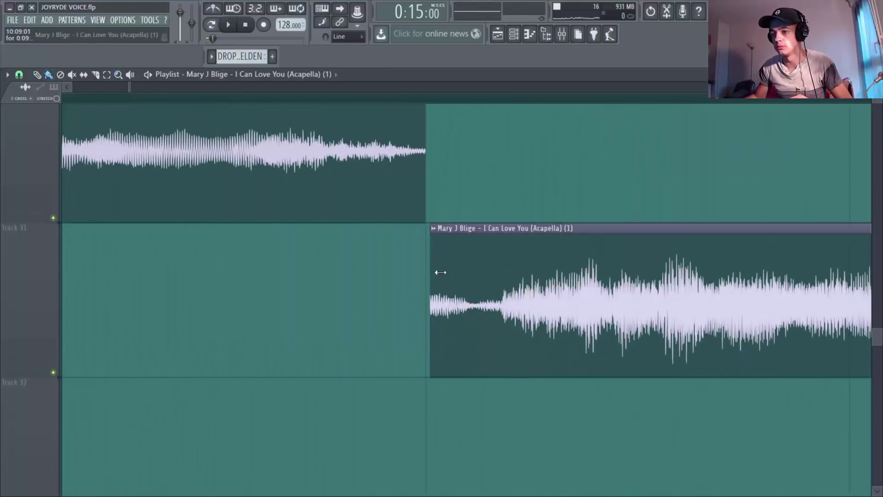
{"action": "left_click_drag", "start_coordinate": [490, 275], "coordinate": [428, 278]}
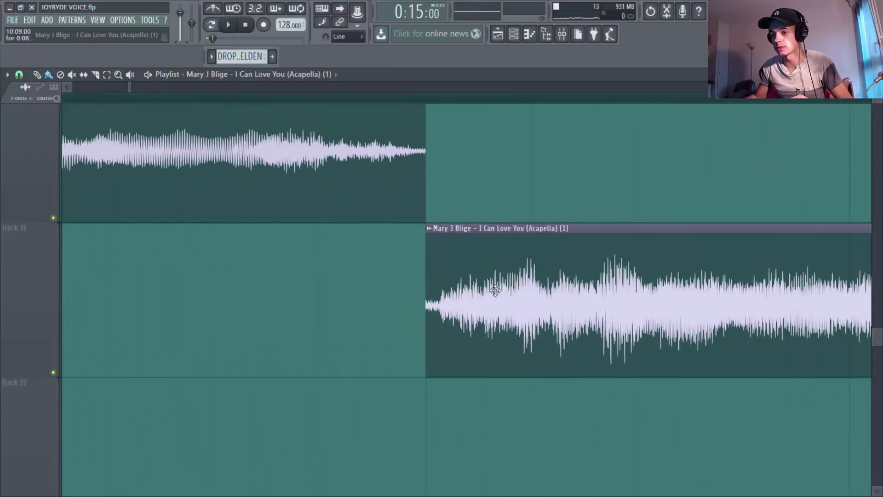
{"action": "key", "text": "space"}
Trim the end of the Track 31 phrase to bar 11, making it 8 steps long, while the arrangement plays
{"action": "right_click", "coordinate": [537, 290]}
{"action": "left_click_drag", "start_coordinate": [130, 402], "coordinate": [172, 425]}
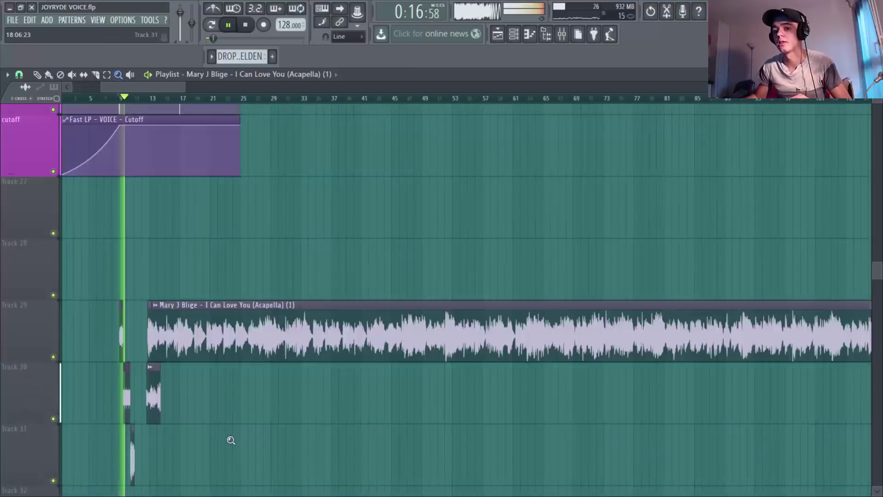
{"action": "scroll", "coordinate": [469, 283], "scroll_direction": "down", "scroll_amount": 1}
{"action": "key", "text": "b"}
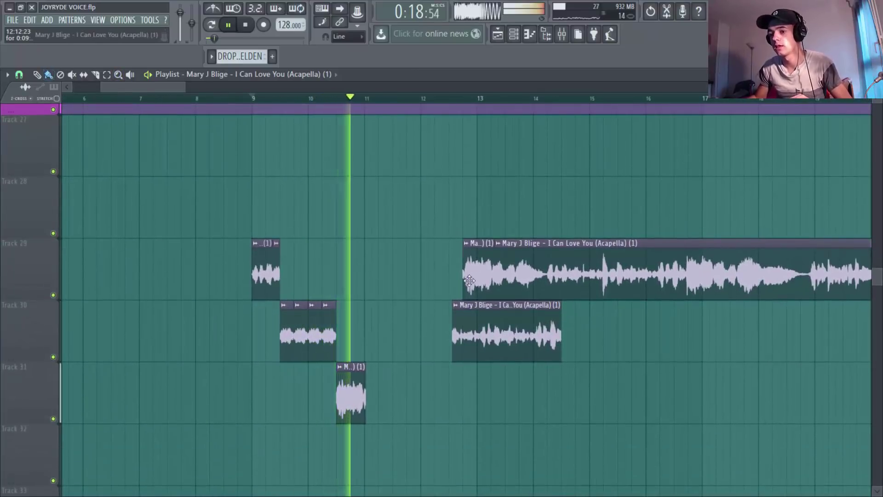
{"action": "key", "text": "z"}
{"action": "left_click_drag", "start_coordinate": [319, 299], "coordinate": [481, 414]}
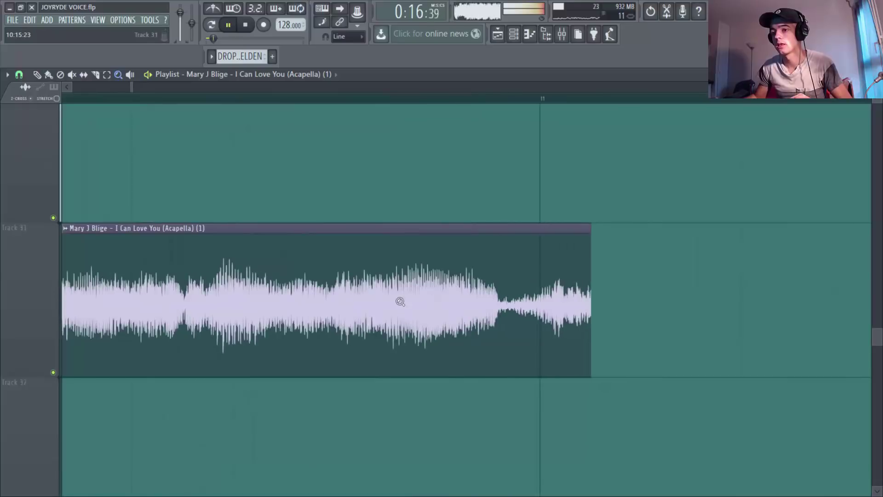
{"action": "key", "text": "b"}
{"action": "left_click_drag", "start_coordinate": [545, 271], "coordinate": [488, 318]}
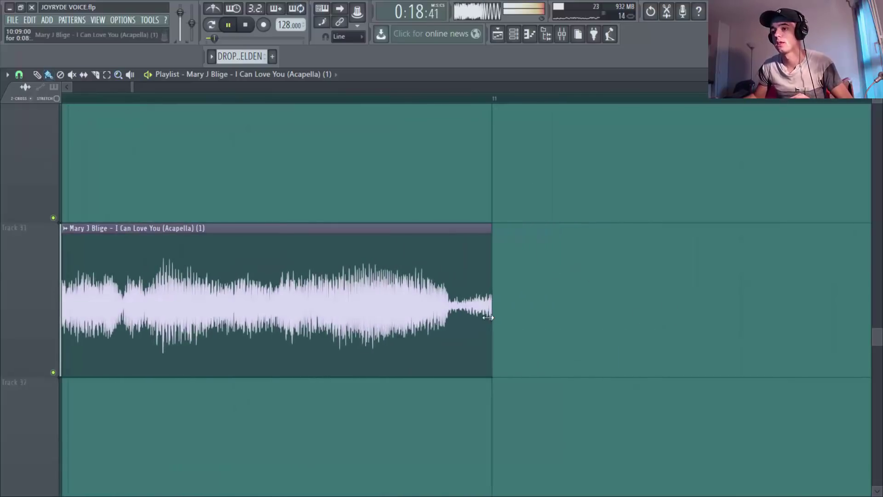
Place a copy of the fading phrase slice from Track 29 on Track 30 at bar 11, and play from bar 9
{"action": "right_click", "coordinate": [537, 300], "text": "ctrl"}
{"action": "left_click_drag", "start_coordinate": [123, 395], "coordinate": [230, 465]}
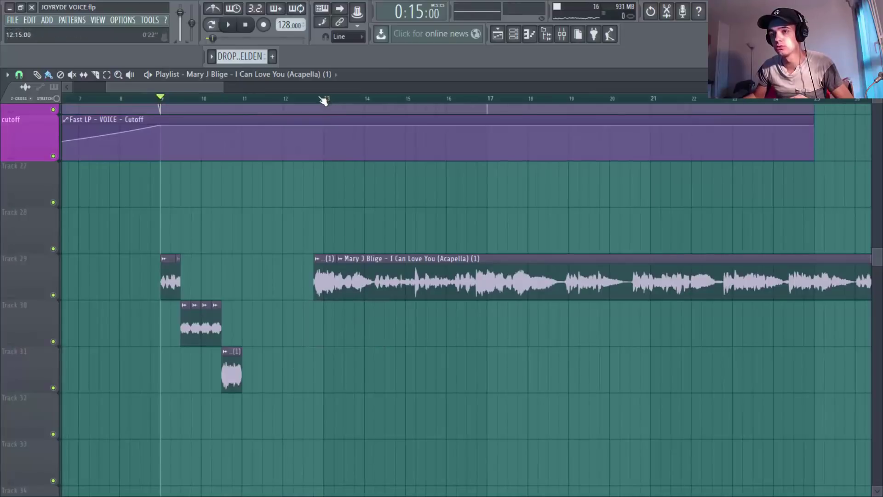
{"action": "left_click_drag", "start_coordinate": [308, 207], "coordinate": [435, 329]}
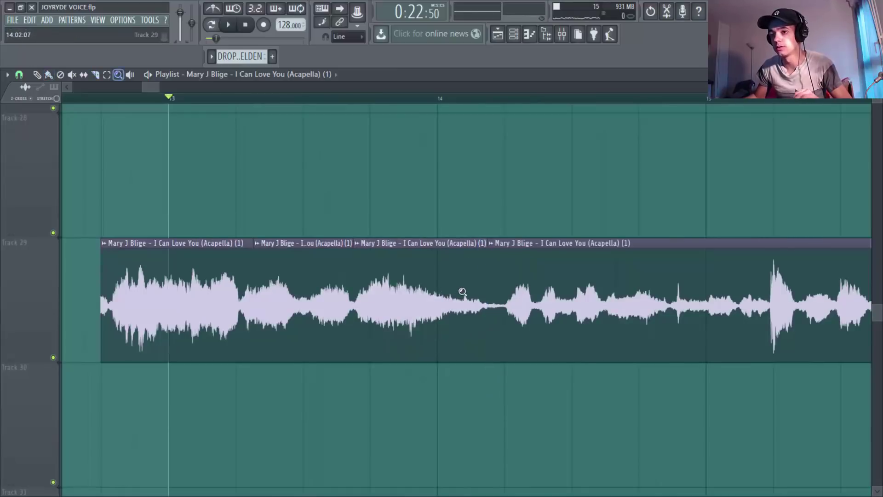
{"action": "scroll", "coordinate": [462, 292], "scroll_direction": "down", "scroll_amount": 8}
{"action": "scroll", "coordinate": [262, 456], "scroll_direction": "up", "scroll_amount": 5}
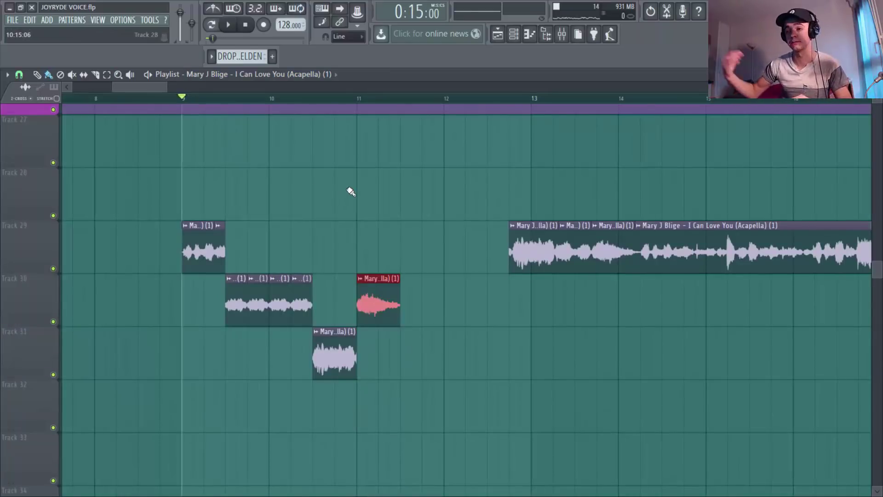
{"action": "key", "text": "space"}
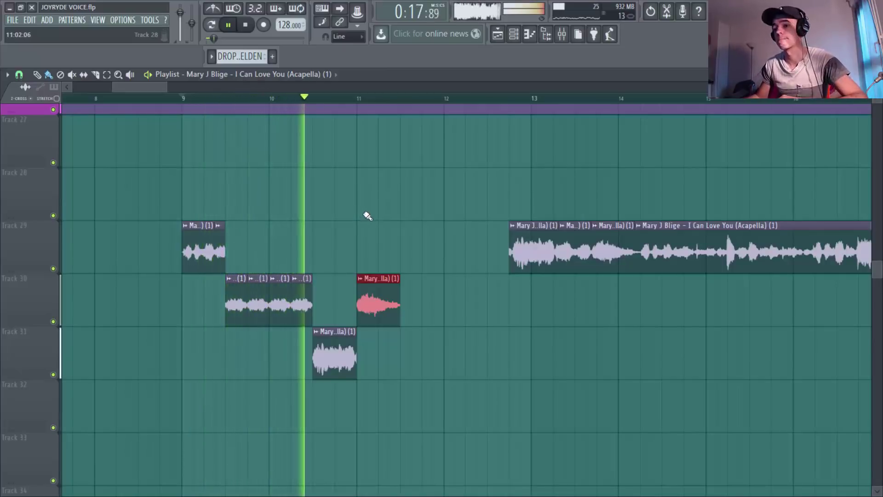
{"action": "key", "text": "space"}
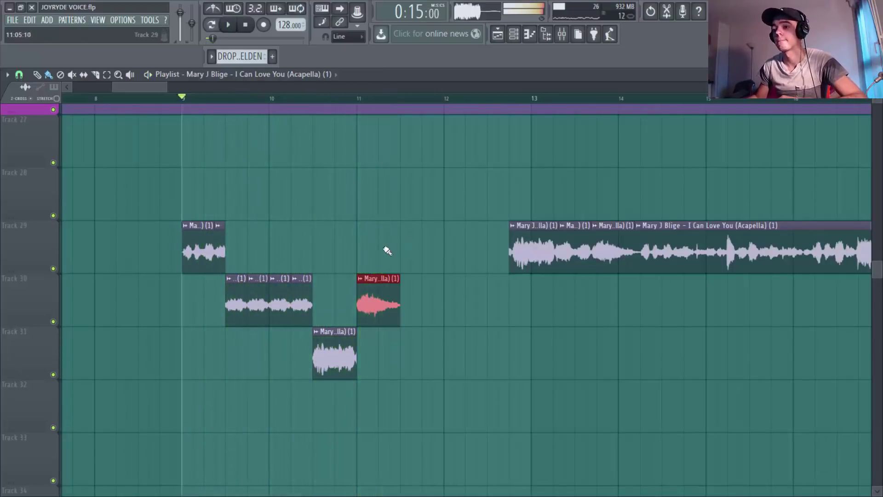
Delete the leftover acapella from Track 29 and copy the opening Track 29 and 30 slices to start at bar 11
{"action": "right_click", "coordinate": [535, 246]}
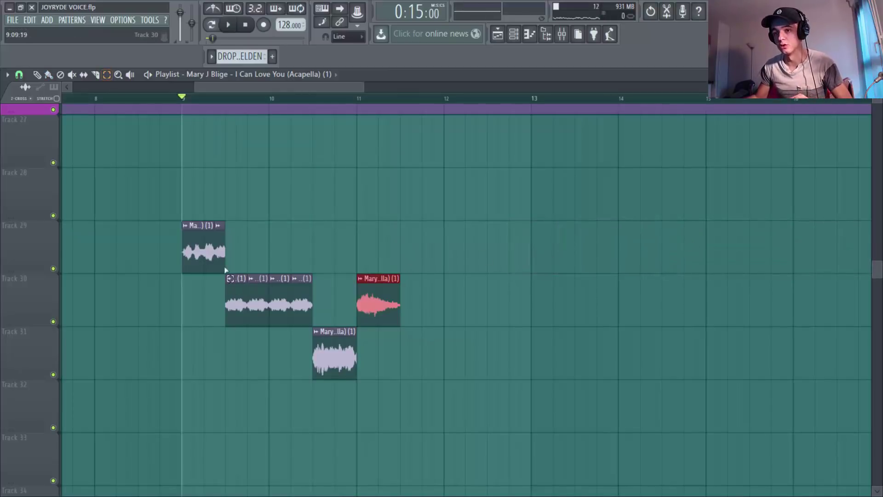
{"action": "left_click_drag", "start_coordinate": [201, 221], "coordinate": [321, 321]}
{"action": "key", "text": "ctrl+v"}
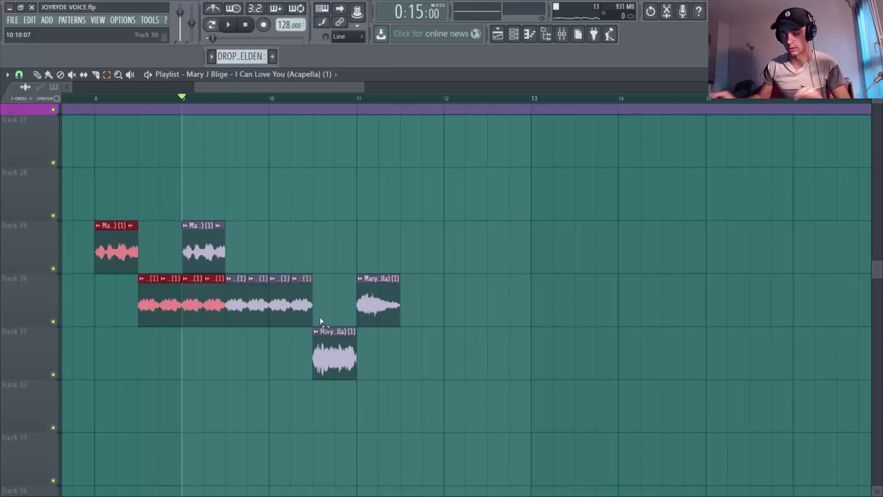
{"action": "left_click_drag", "start_coordinate": [113, 254], "coordinate": [606, 308]}
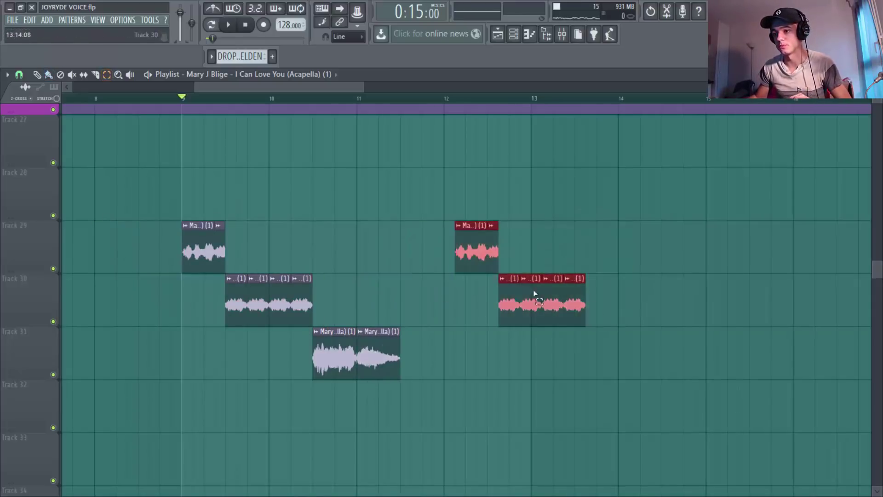
{"action": "left_click_drag", "start_coordinate": [457, 259], "coordinate": [361, 275]}
{"action": "left_click_drag", "start_coordinate": [335, 223], "coordinate": [412, 368]}
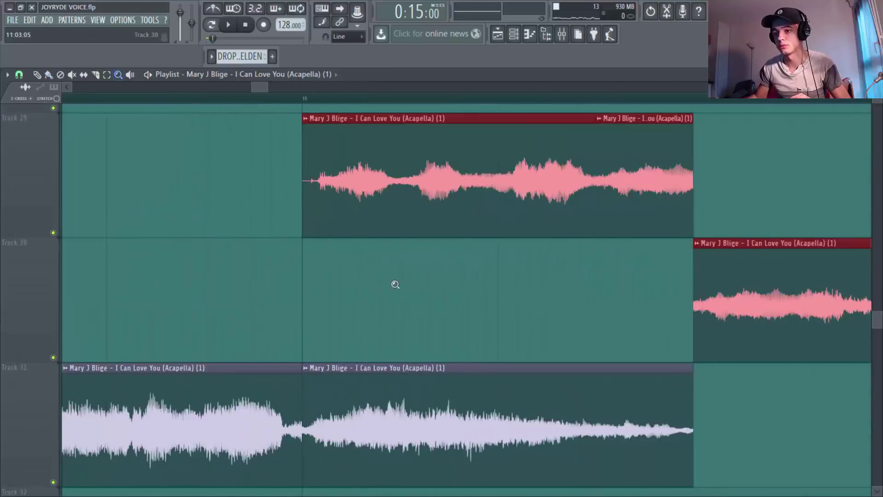
{"action": "right_click", "coordinate": [335, 228], "text": "ctrl"}
{"action": "left_click_drag", "start_coordinate": [270, 389], "coordinate": [563, 487]}
Play the arrangement from bar 9 and move the fading phrase at bar 11 down to Track 32
{"action": "key", "text": "space"}
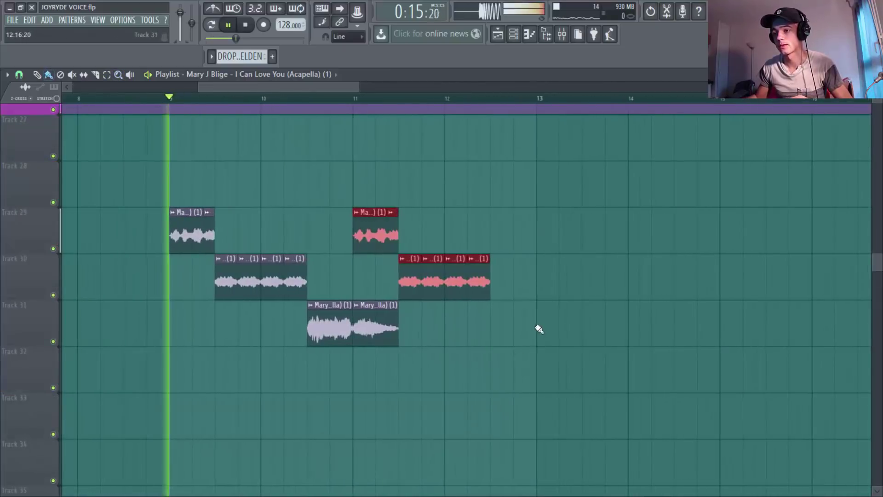
{"action": "left_click", "coordinate": [542, 329]}
{"action": "right_click", "coordinate": [569, 337]}
{"action": "left_click_drag", "start_coordinate": [382, 332], "coordinate": [374, 379]}
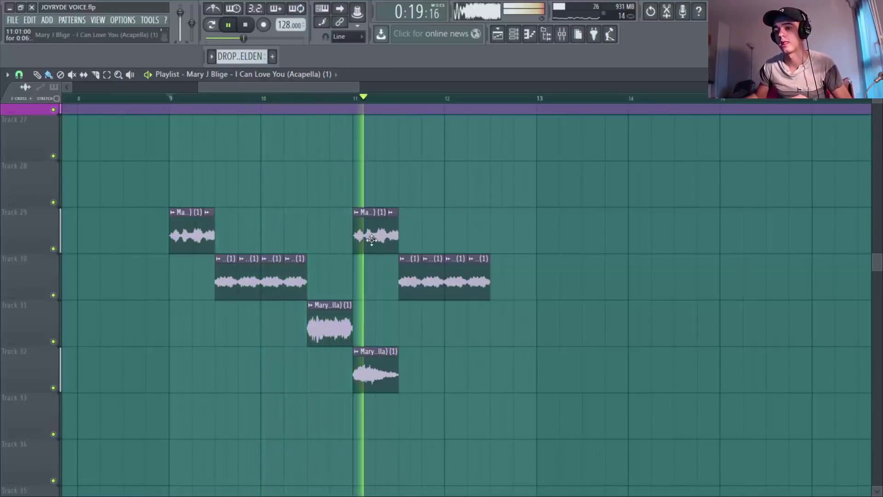
Trim the start of the Track 29 copy to step 5 of bar 11, and repeat the Track 31 phrase at step 9 of bar 12
{"action": "key", "text": "space"}
{"action": "key", "text": "space"}
{"action": "left_click_drag", "start_coordinate": [359, 240], "coordinate": [375, 242]}
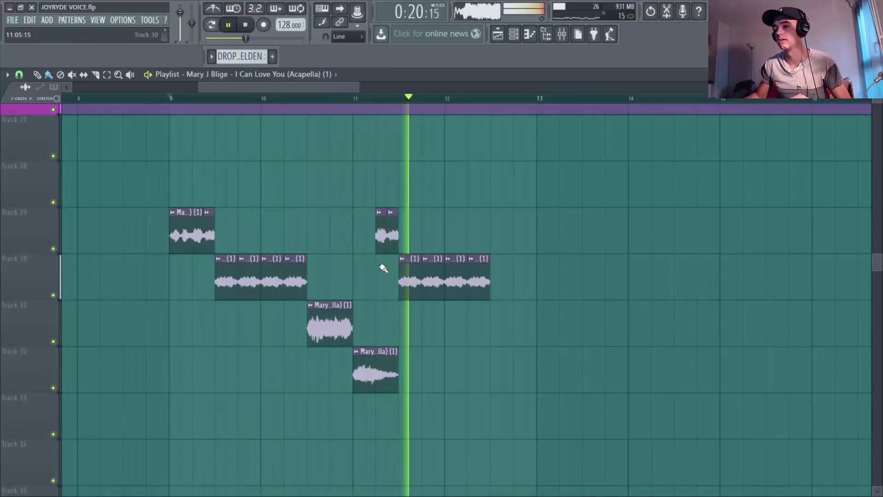
{"action": "left_click", "coordinate": [492, 319]}
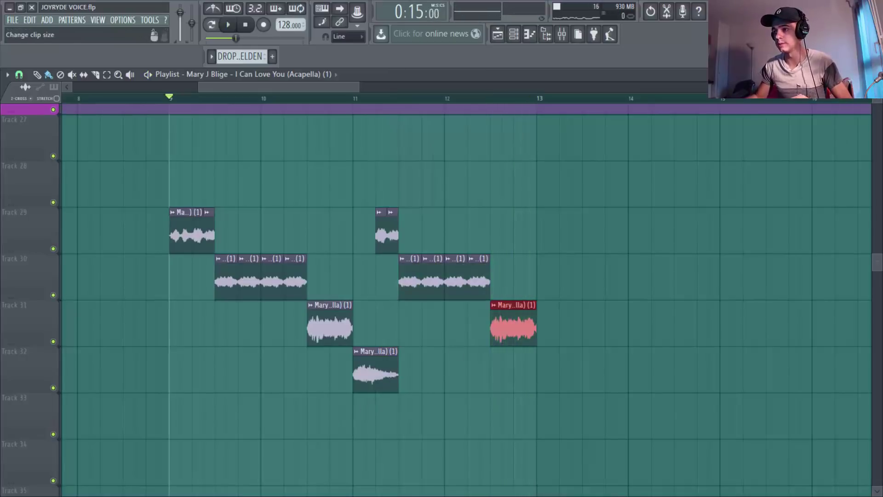
Duplicate the whole four-bar vocal pattern from bars 9 to 12 so the copy starts at bar 13
{"action": "scroll", "coordinate": [375, 368], "scroll_direction": "down", "scroll_amount": 3}
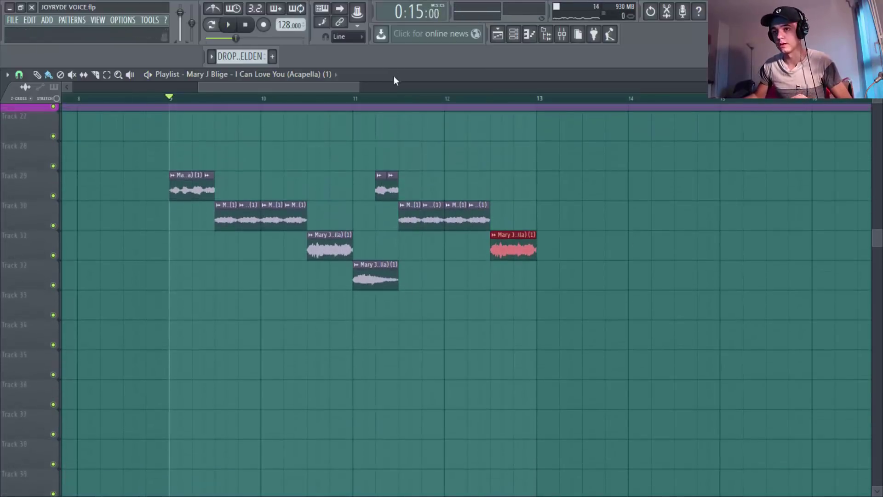
{"action": "left_click_drag", "start_coordinate": [359, 88], "coordinate": [419, 87]}
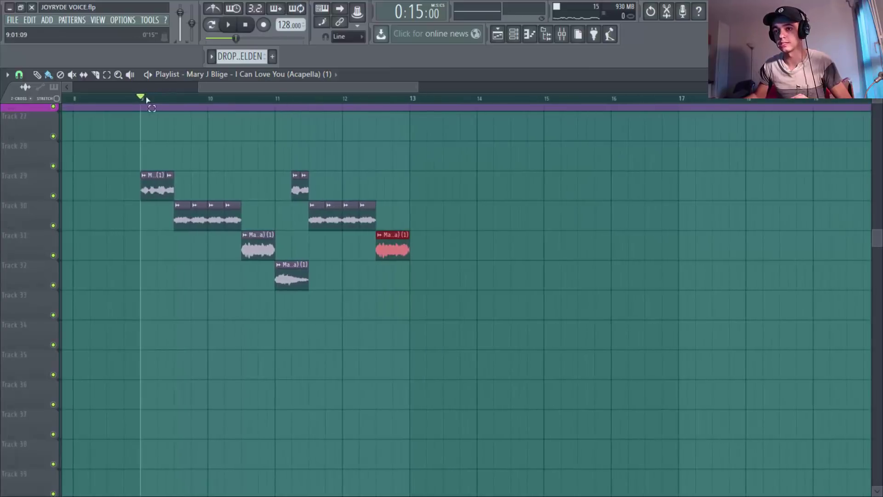
{"action": "left_click_drag", "start_coordinate": [147, 99], "coordinate": [146, 123]}
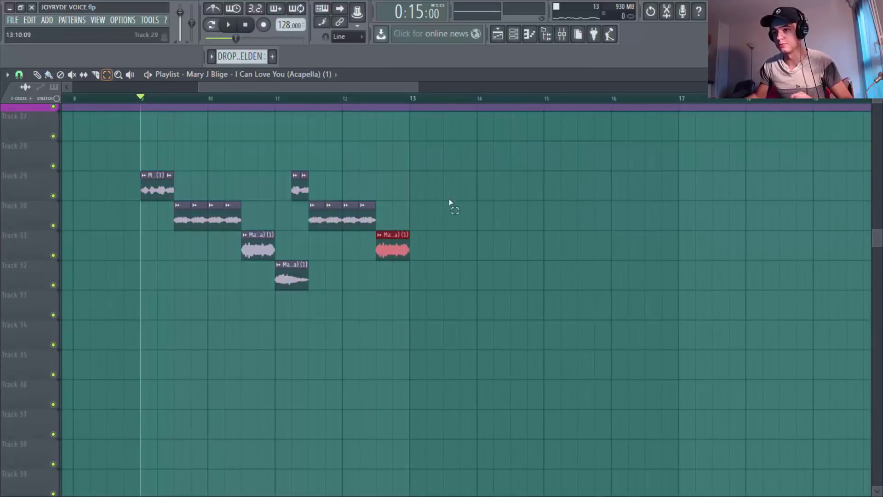
{"action": "left_click_drag", "start_coordinate": [467, 171], "coordinate": [119, 282]}
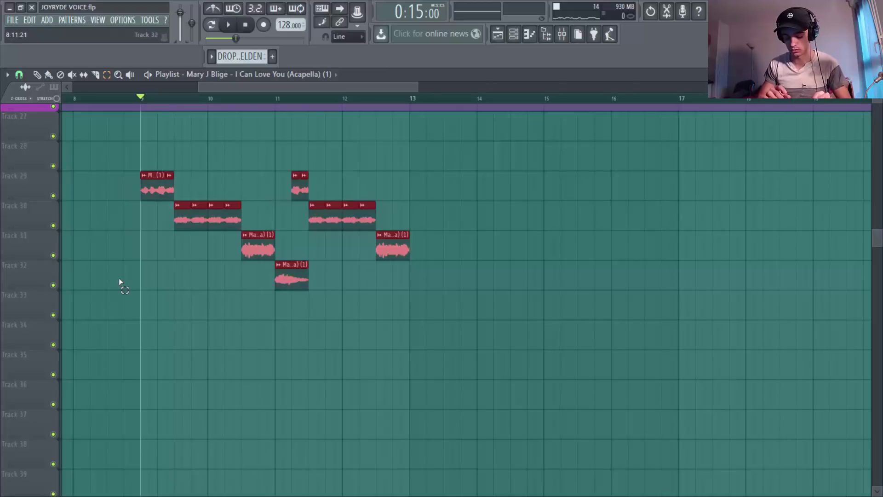
{"action": "key", "text": "ctrl+b"}
{"action": "left_click_drag", "start_coordinate": [103, 193], "coordinate": [443, 237]}
Play the eight-bar vocal arrangement from bar 9
{"action": "right_click", "coordinate": [396, 207]}
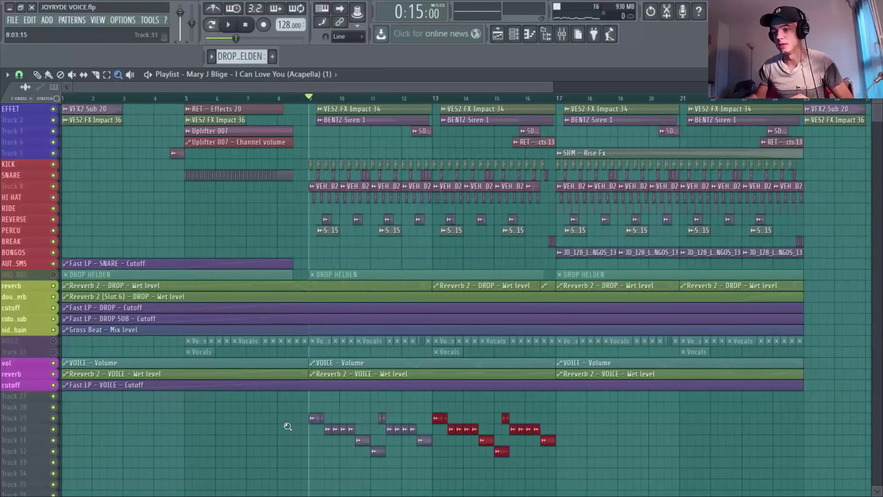
{"action": "left_click_drag", "start_coordinate": [285, 426], "coordinate": [769, 428]}
{"action": "key", "text": "b"}
{"action": "left_click_drag", "start_coordinate": [465, 85], "coordinate": [431, 85]}
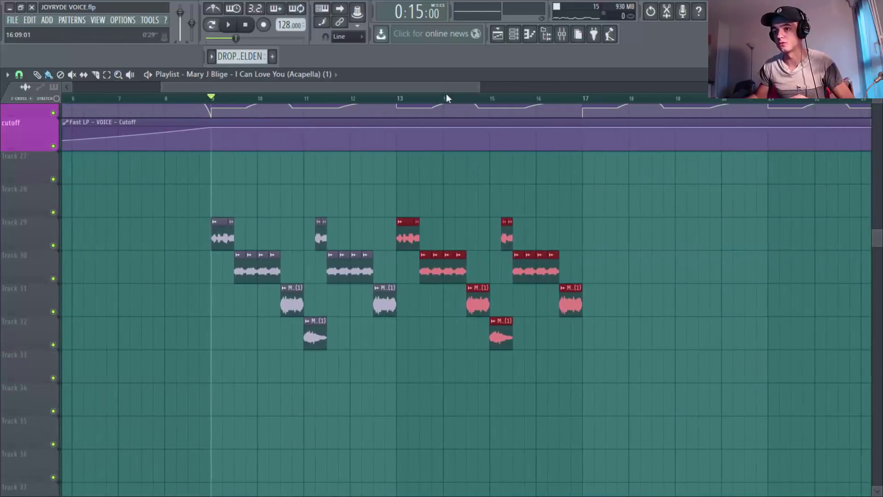
{"action": "key", "text": "space"}
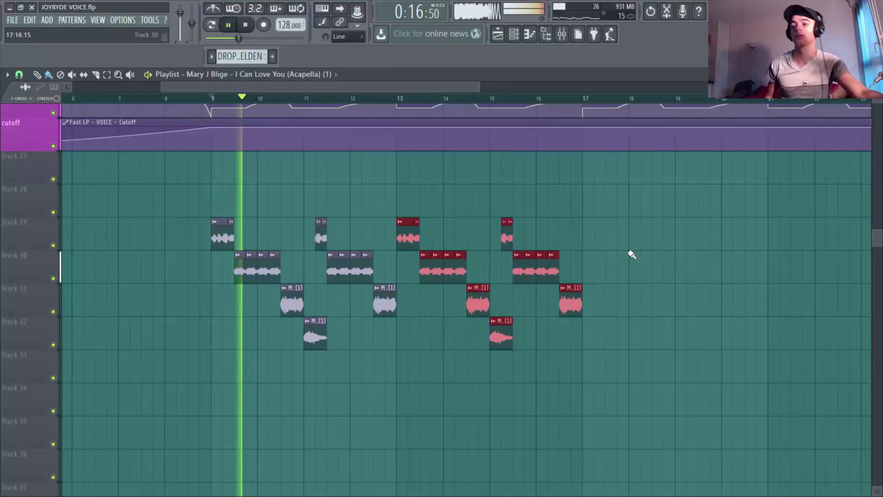